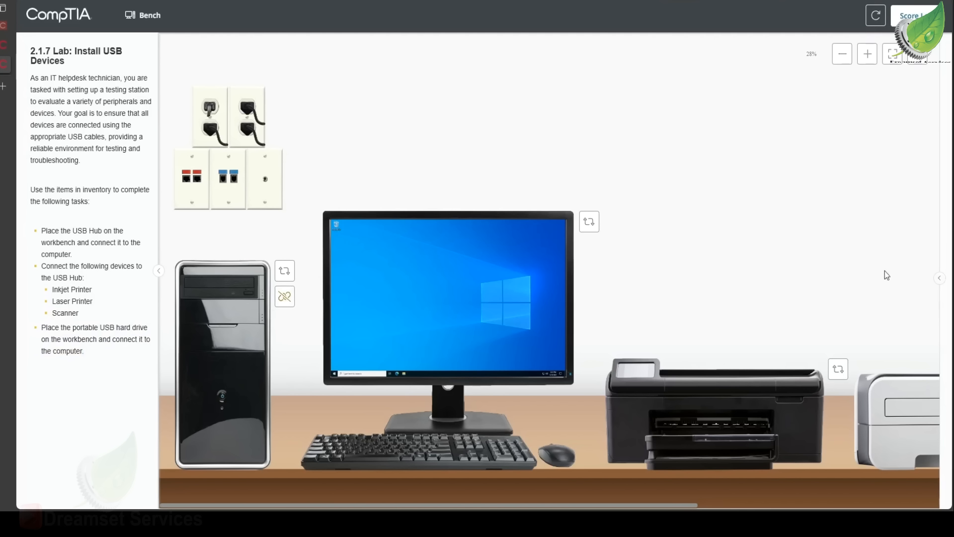
Place the External USB Hub from the networking devices inventory on the workbench beside the computer case.
left_click(939, 279)
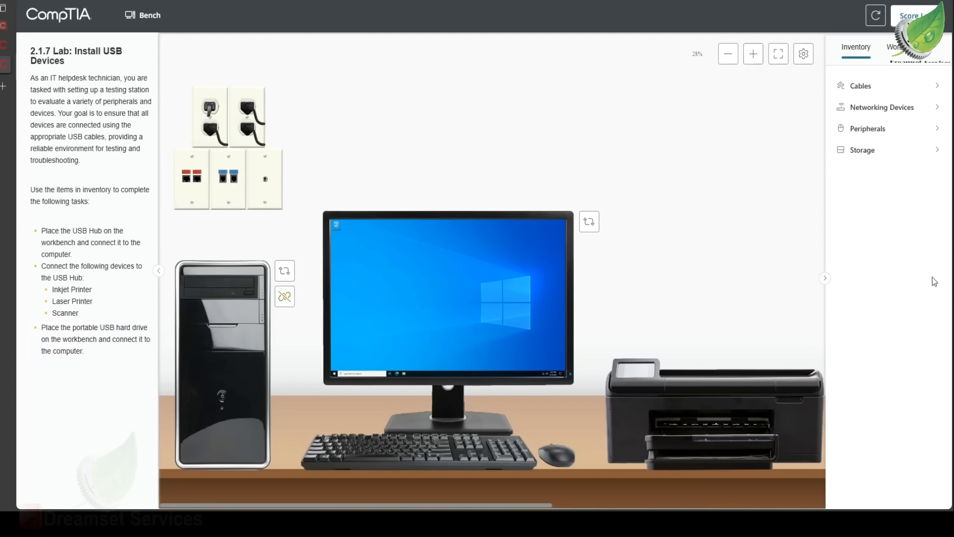
left_click(888, 114)
left_click_drag(888, 144, 319, 443)
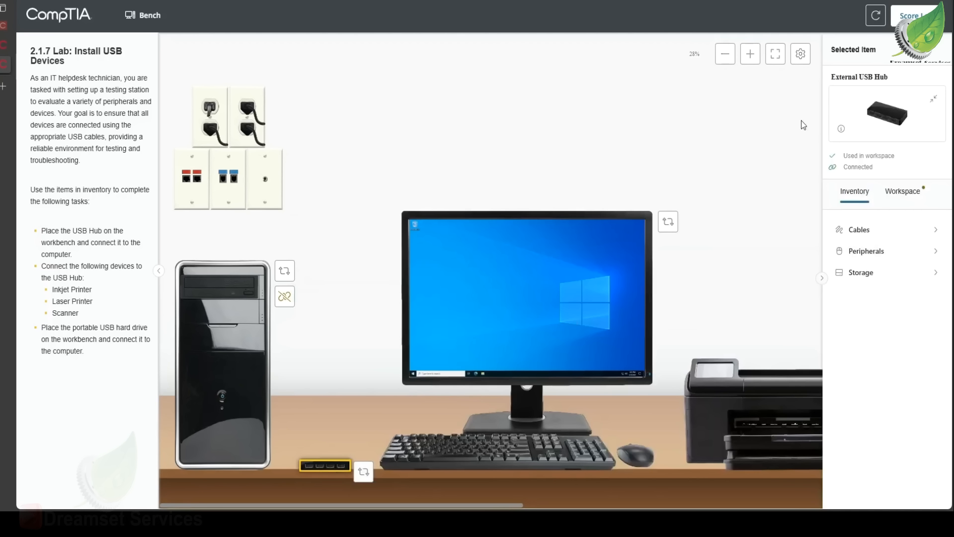
Examine the External USB Hub's description and the port on its back in the item details.
left_click(841, 129)
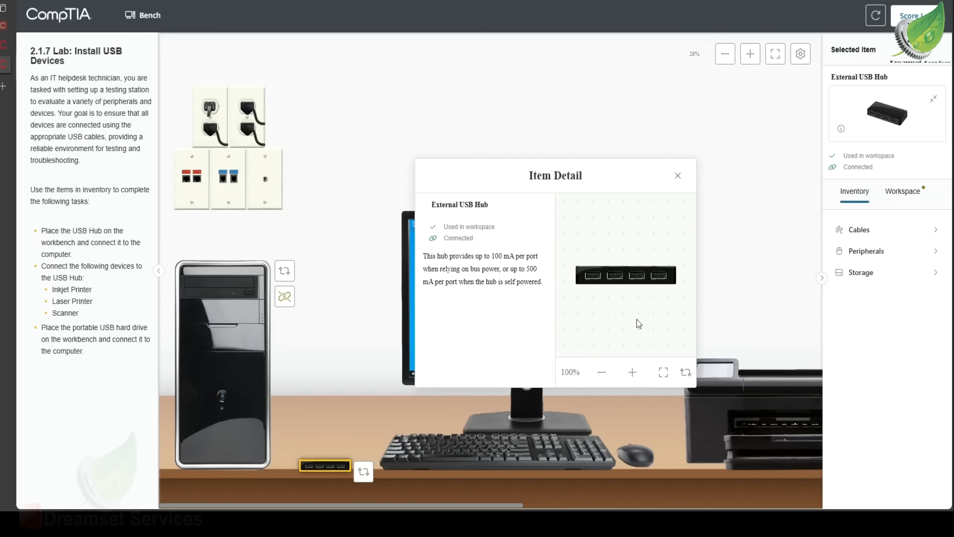
left_click(684, 374)
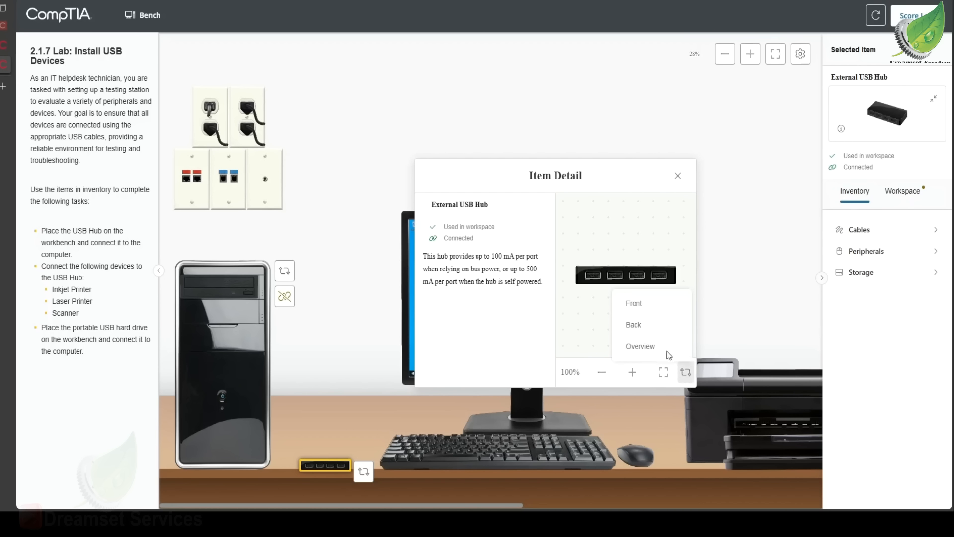
left_click(645, 326)
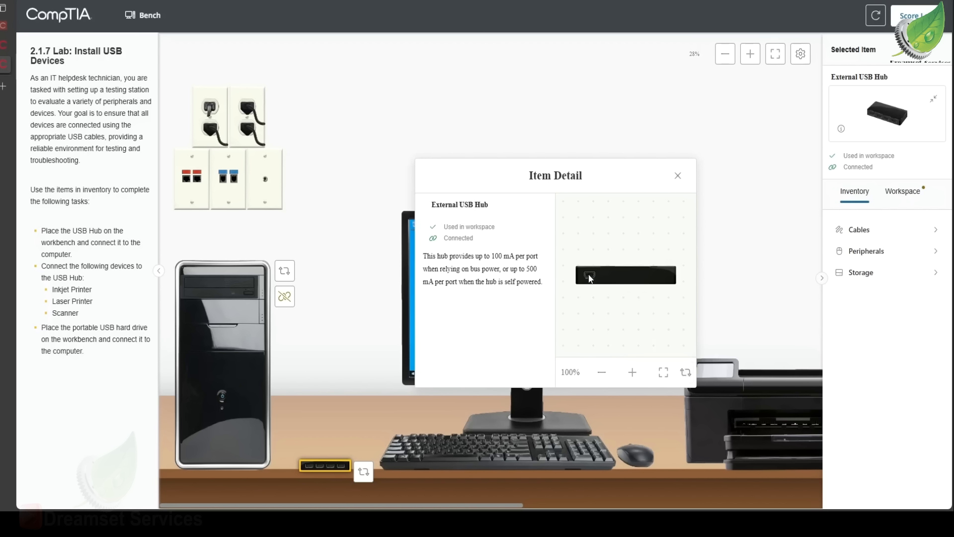
left_click(679, 177)
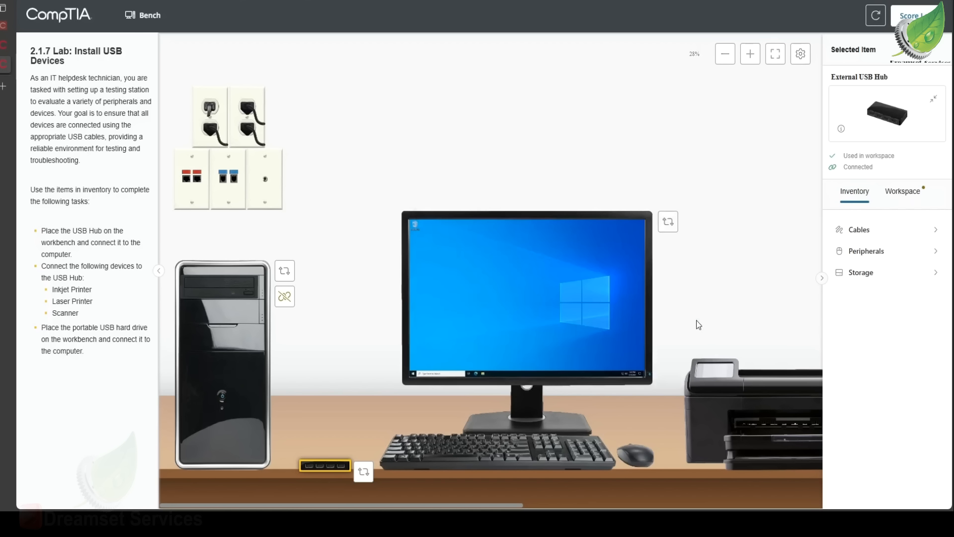
Find the Mini-B connector of a USB Cable (A/5-pin mini) and turn the USB hub on the workbench to its back view.
left_click(866, 231)
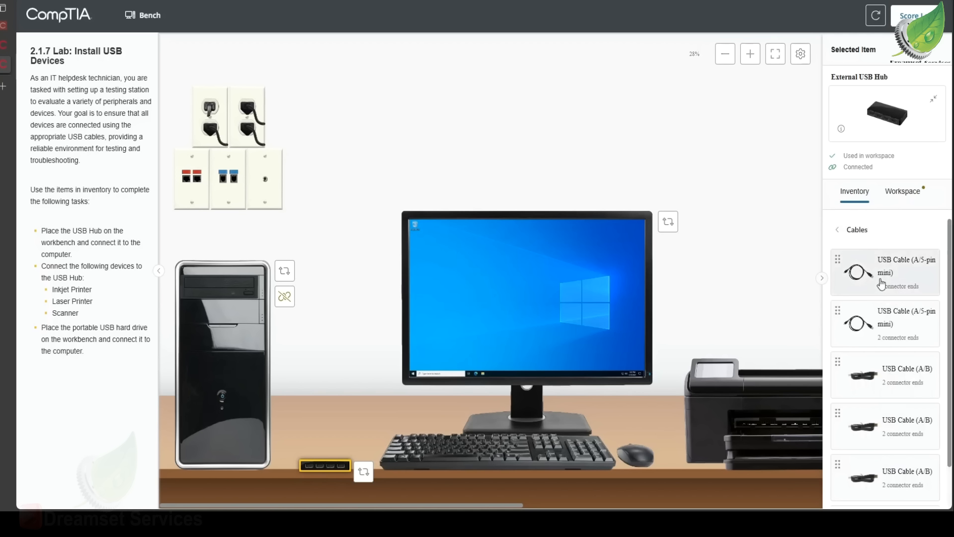
left_click(883, 281)
left_click(875, 224)
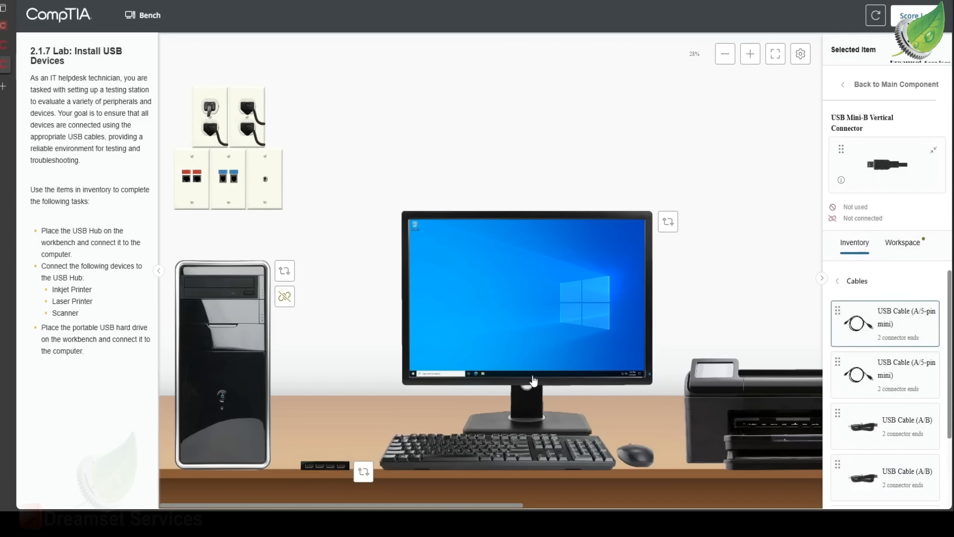
left_click(363, 472)
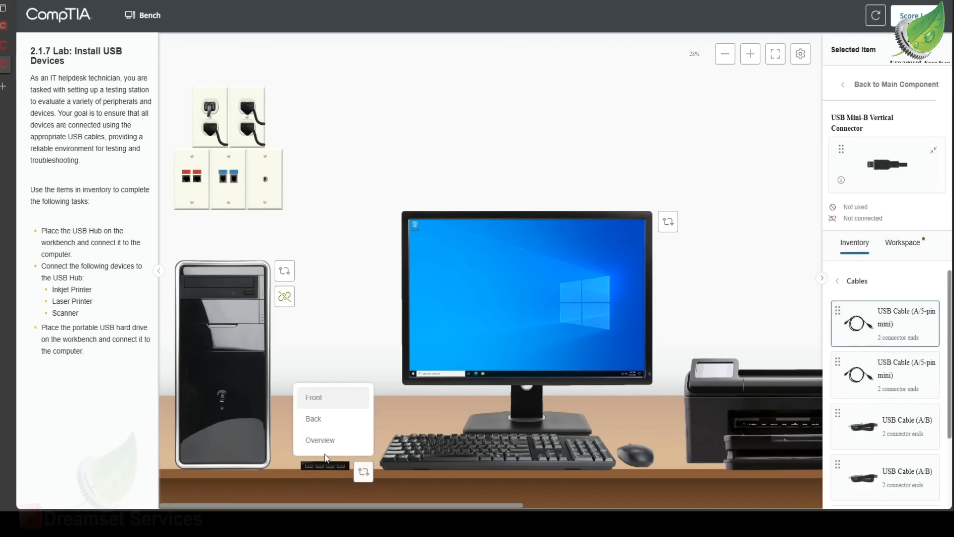
left_click(328, 420)
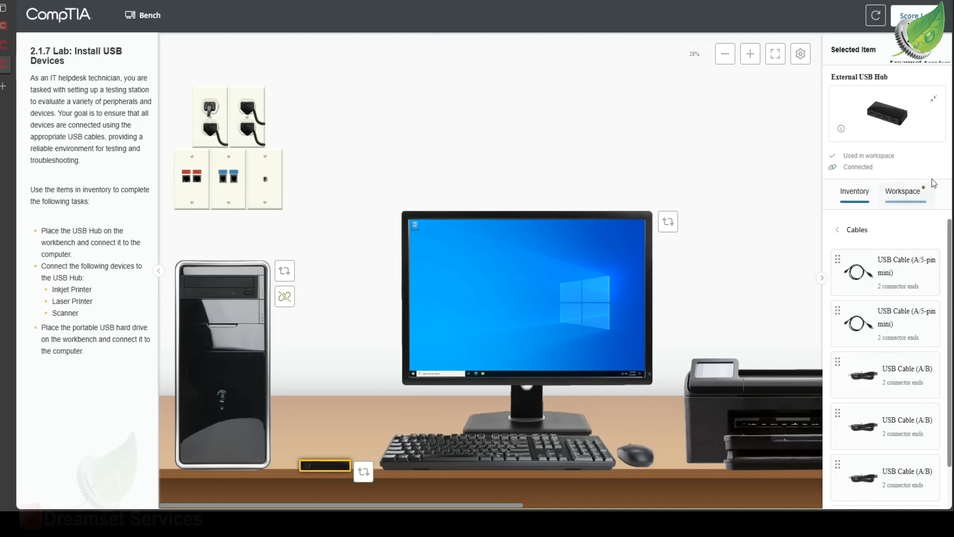
Connect the Mini-B connector of a USB Cable (A/5-pin mini) to the port on the back of the USB hub.
left_click(903, 284)
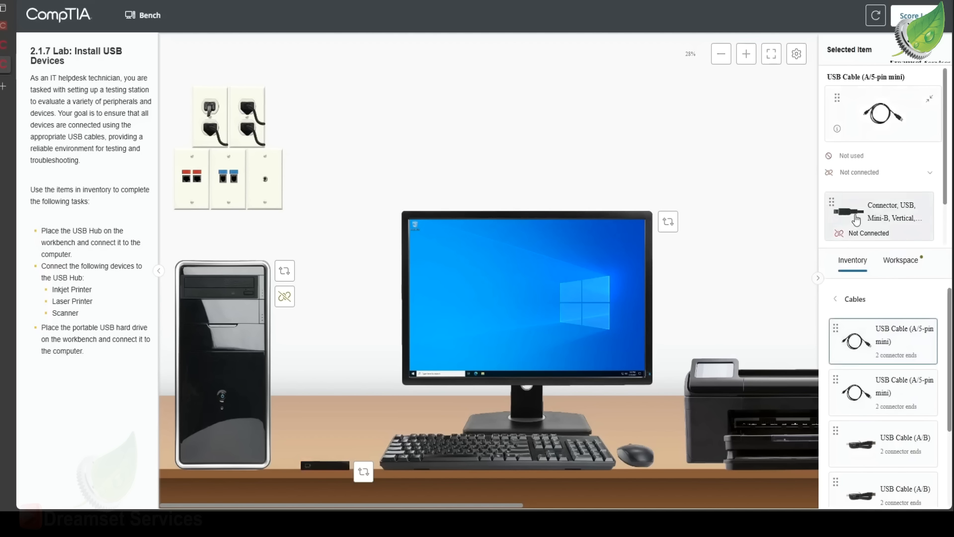
left_click(877, 212)
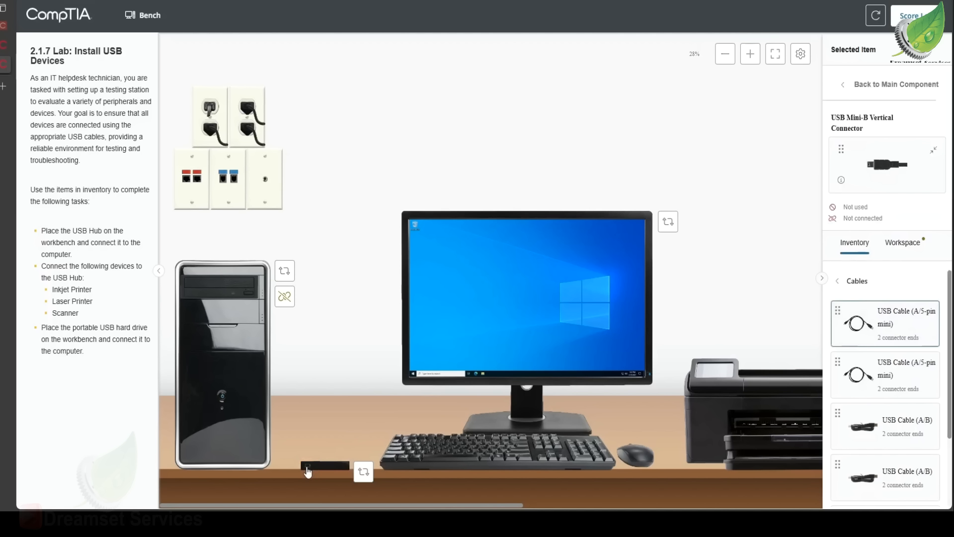
left_click_drag(861, 161, 875, 149)
left_click(880, 310)
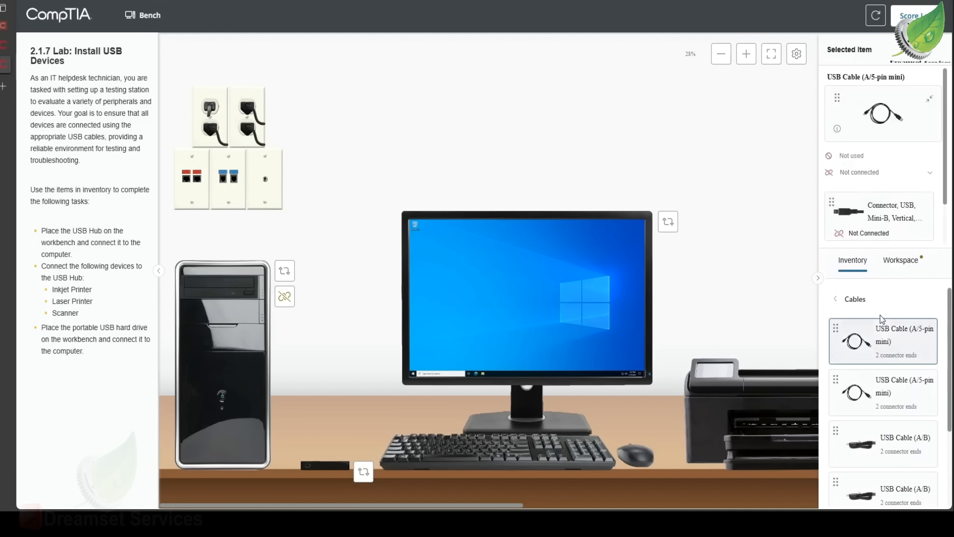
left_click_drag(877, 218, 306, 469)
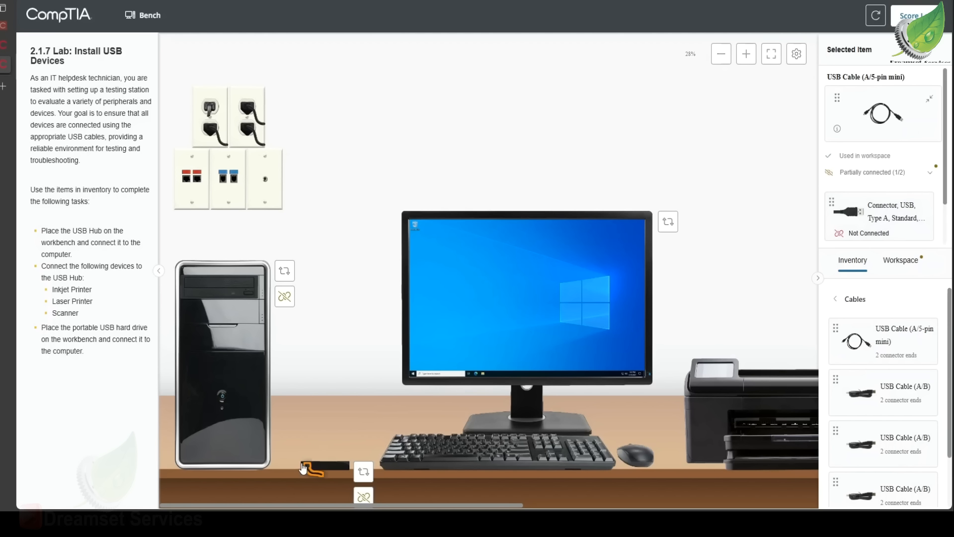
left_click(365, 473)
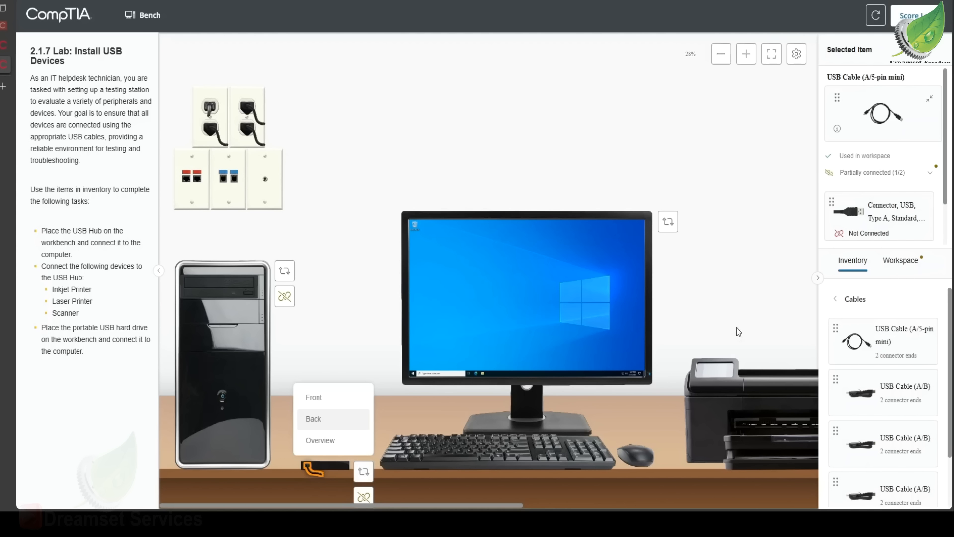
left_click(895, 209)
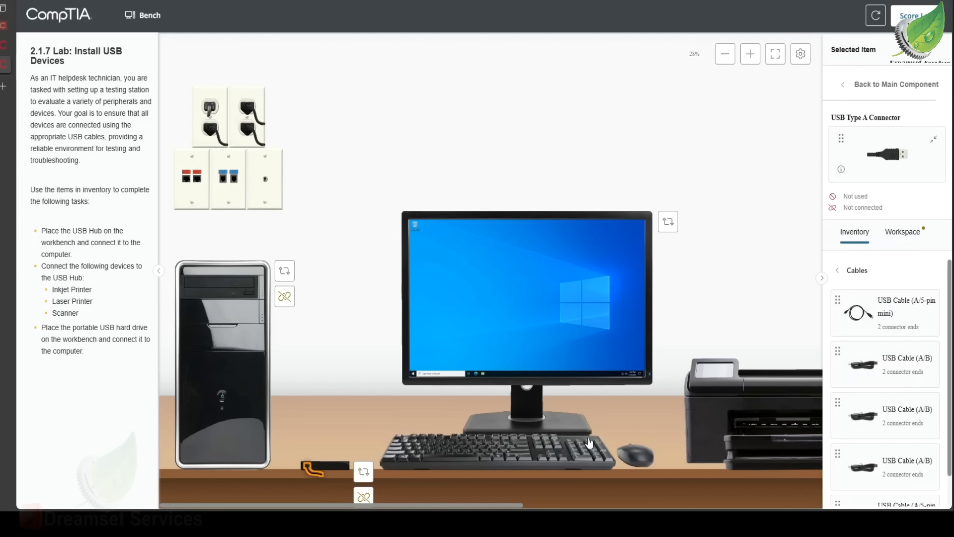
left_click(905, 324)
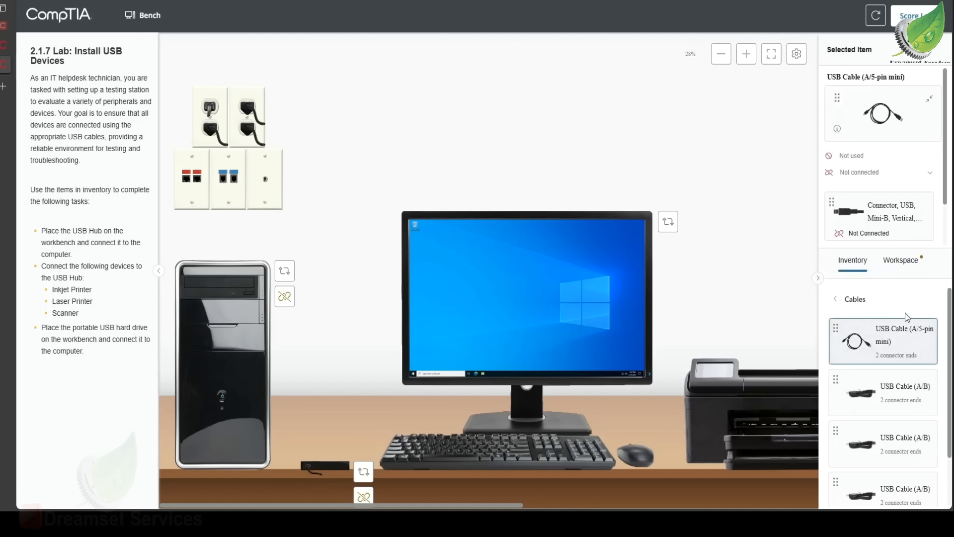
left_click(314, 478)
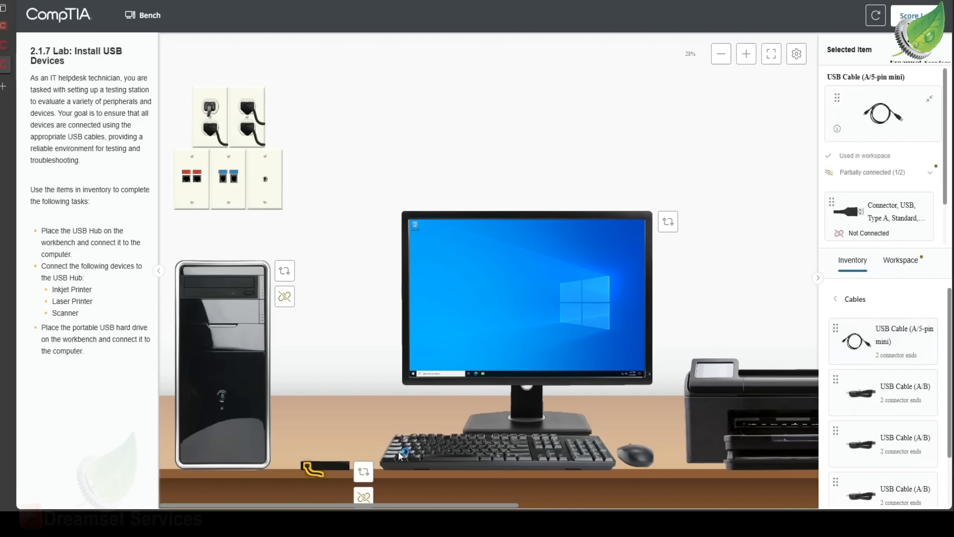
Turn the computer case to its back view and connect the hub cable's Type A connector to a rear USB port.
left_click(284, 270)
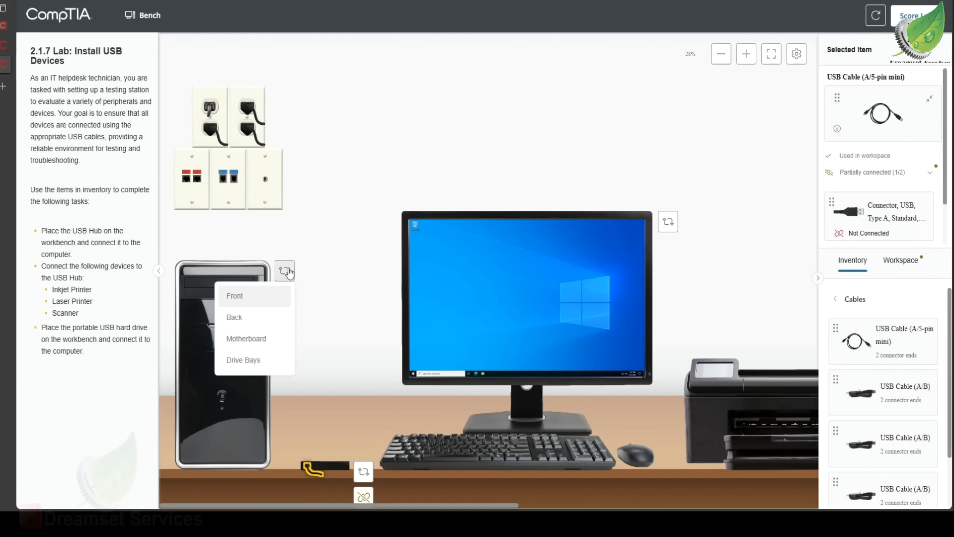
left_click(260, 319)
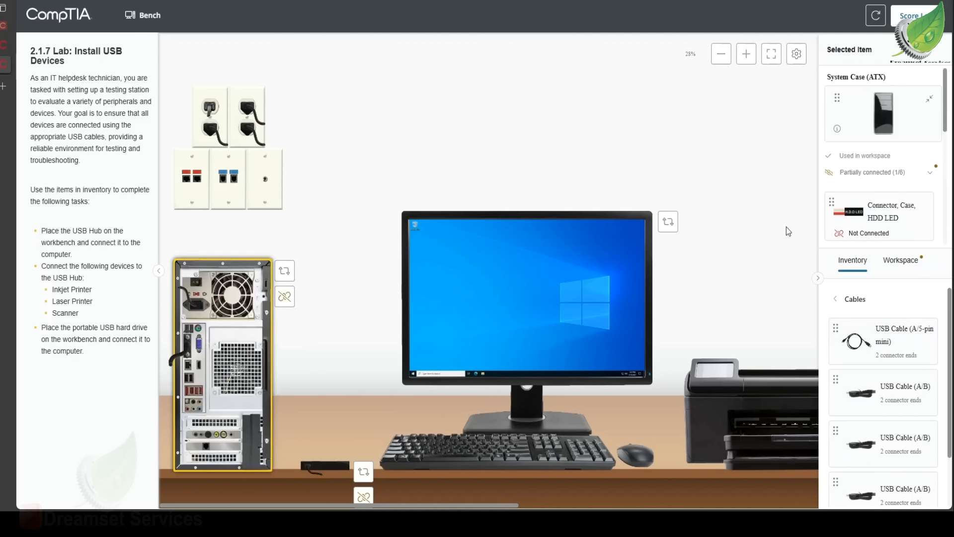
left_click(311, 471)
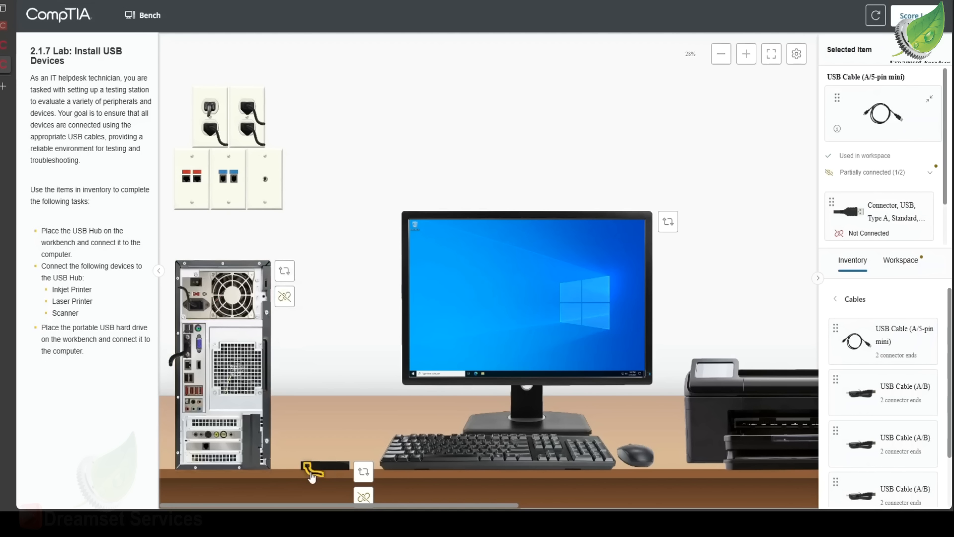
left_click(861, 226)
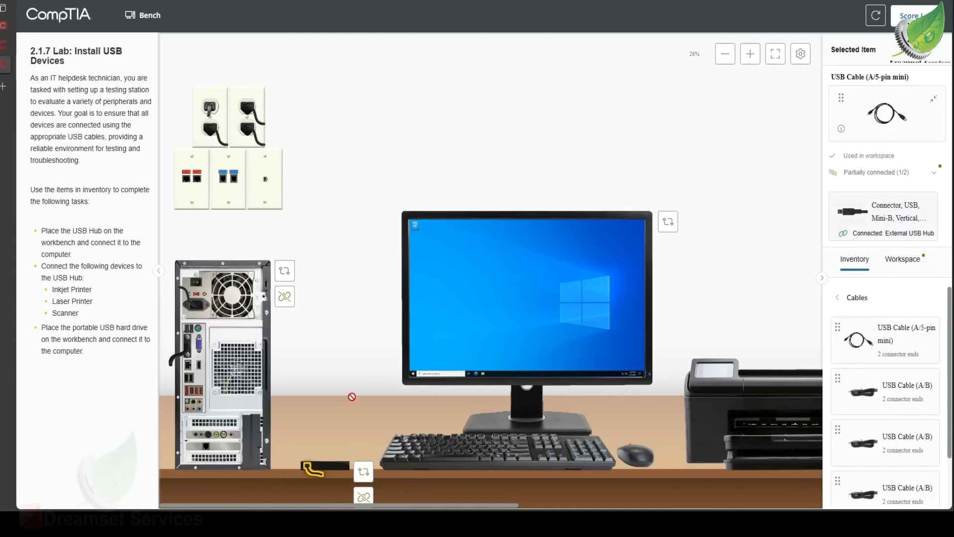
left_click_drag(304, 405, 193, 384)
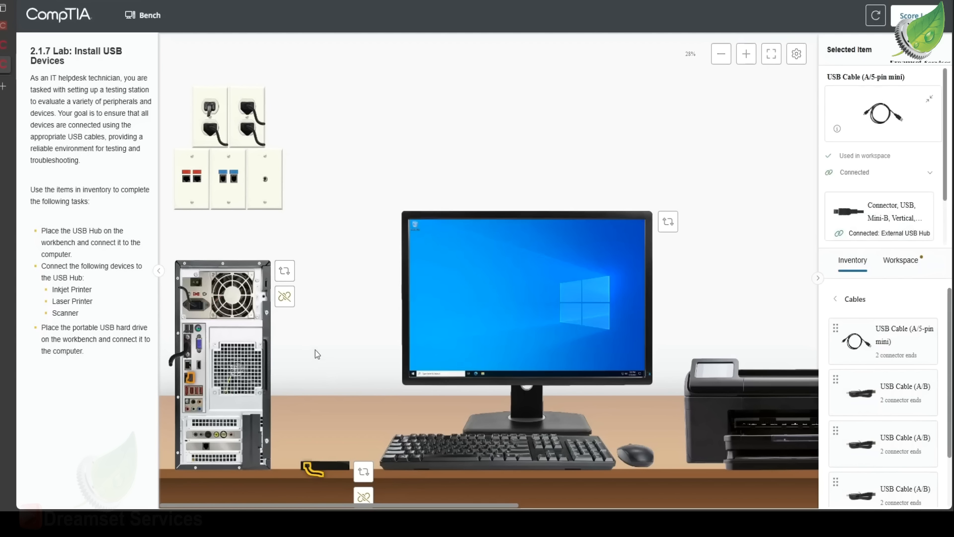
Turn the USB hub to its front view and select the inkjet printer on the workbench.
left_click(363, 471)
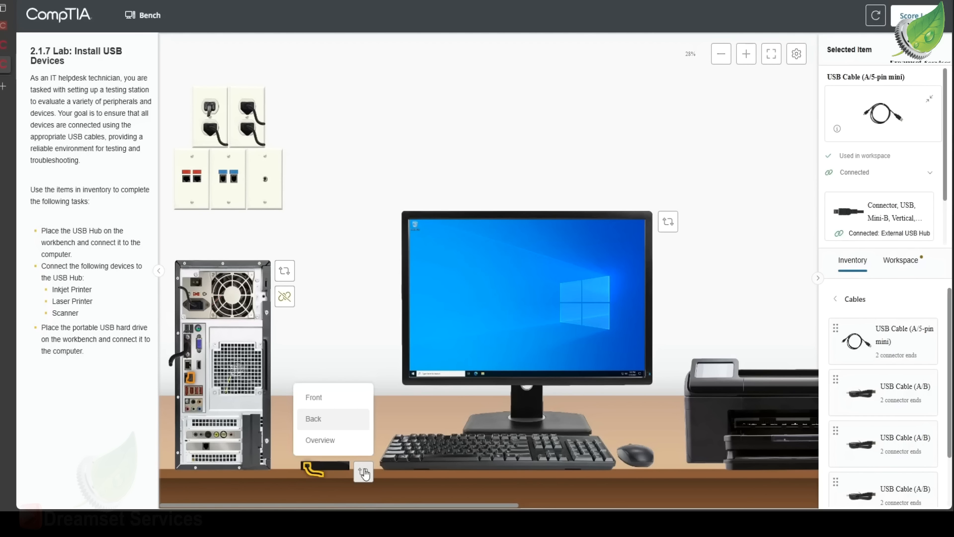
left_click(340, 392)
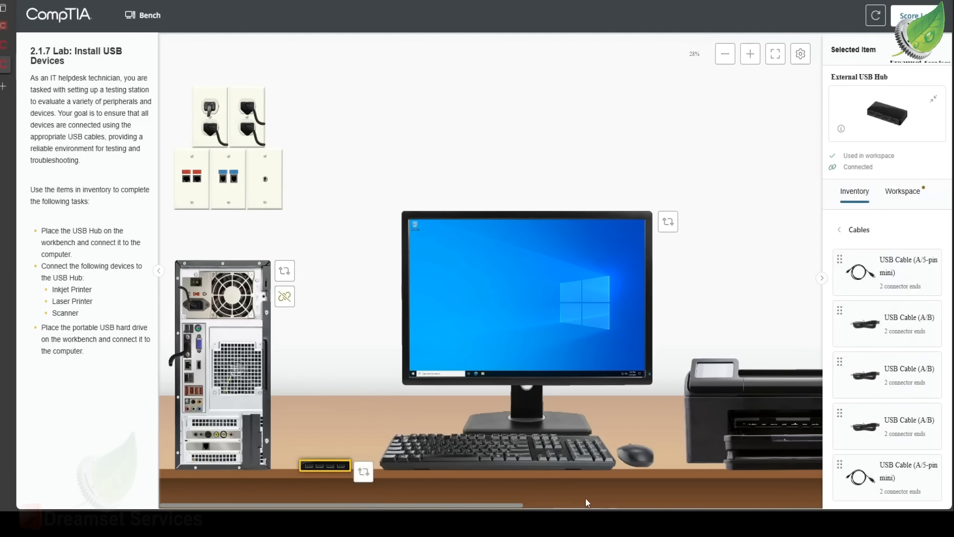
left_click_drag(493, 508, 643, 507)
left_click(591, 411)
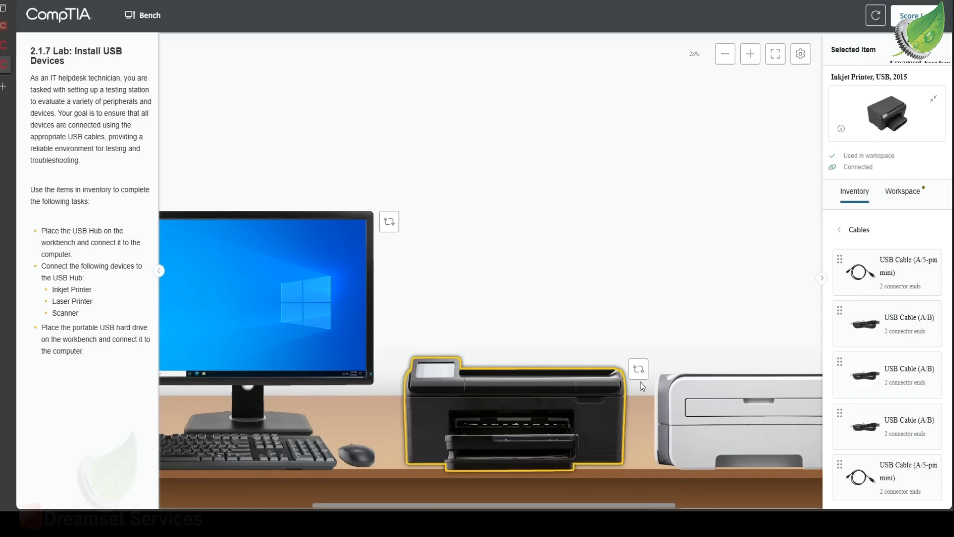
Open the workstation's desktop and inspect the Universal Serial Bus controllers in Device Manager.
left_click(272, 276)
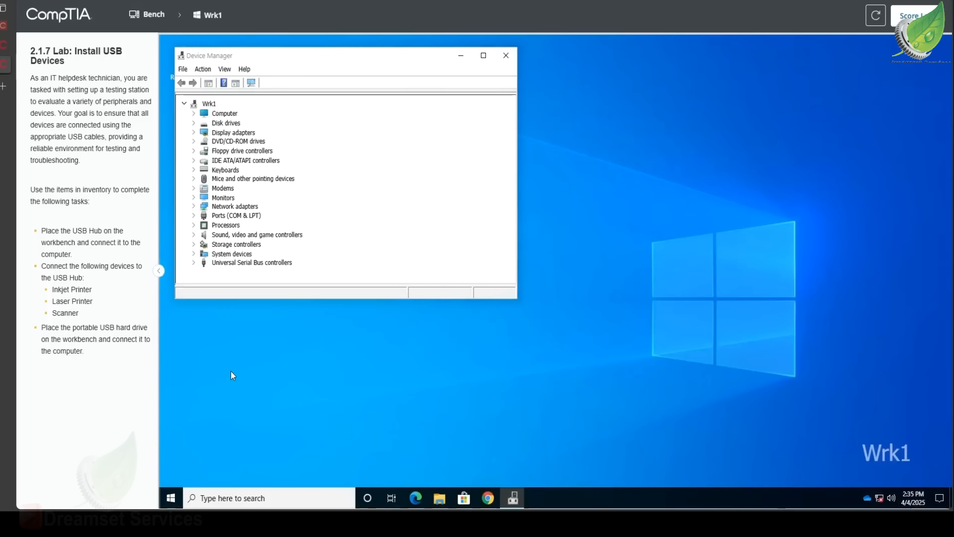
left_click(194, 262)
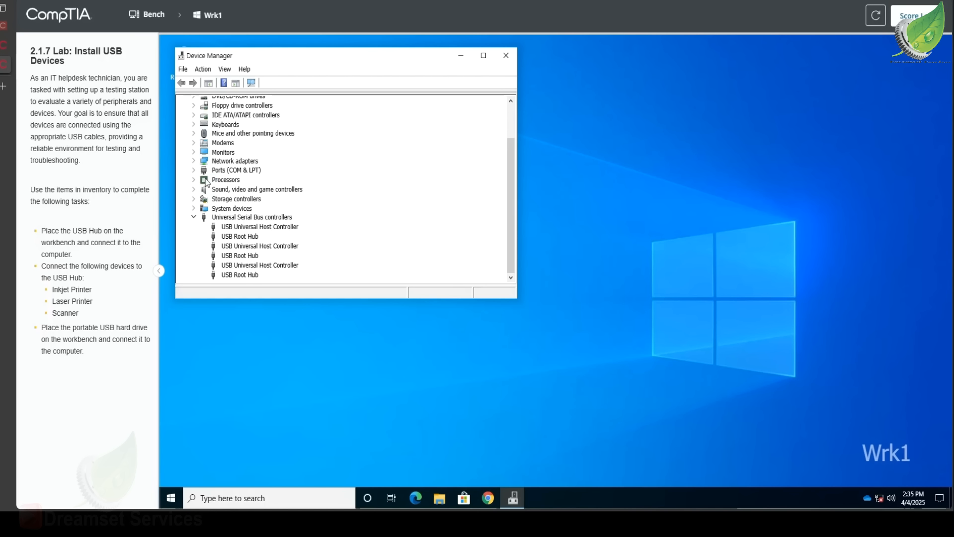
scroll(206, 182, "up", 2)
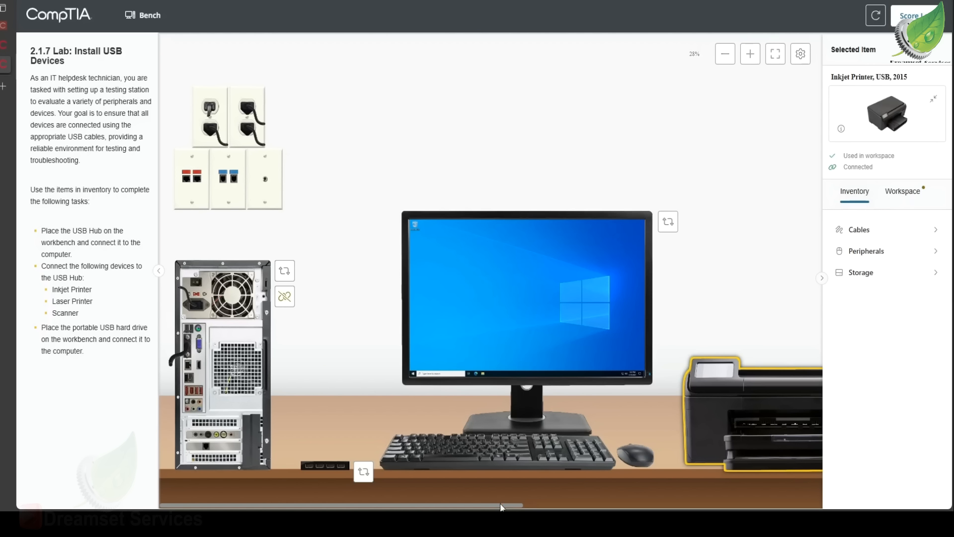
Return to the inkjet printer on the workbench and read its description in the item details.
left_click_drag(501, 507, 606, 507)
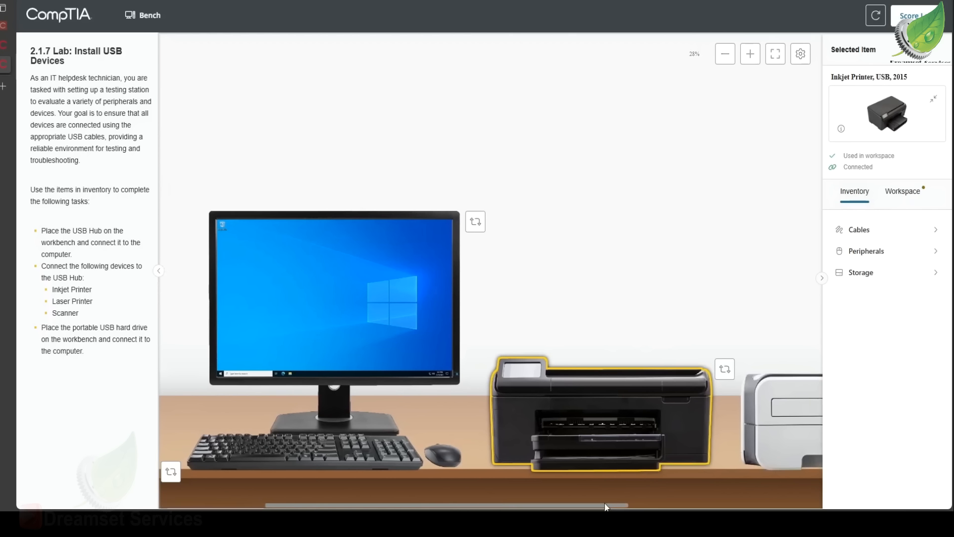
left_click(732, 372)
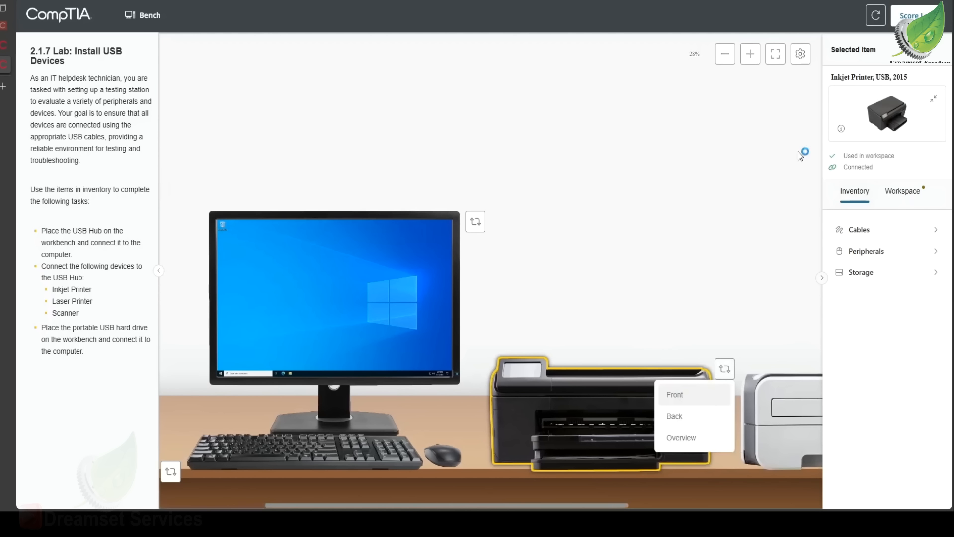
left_click(842, 131)
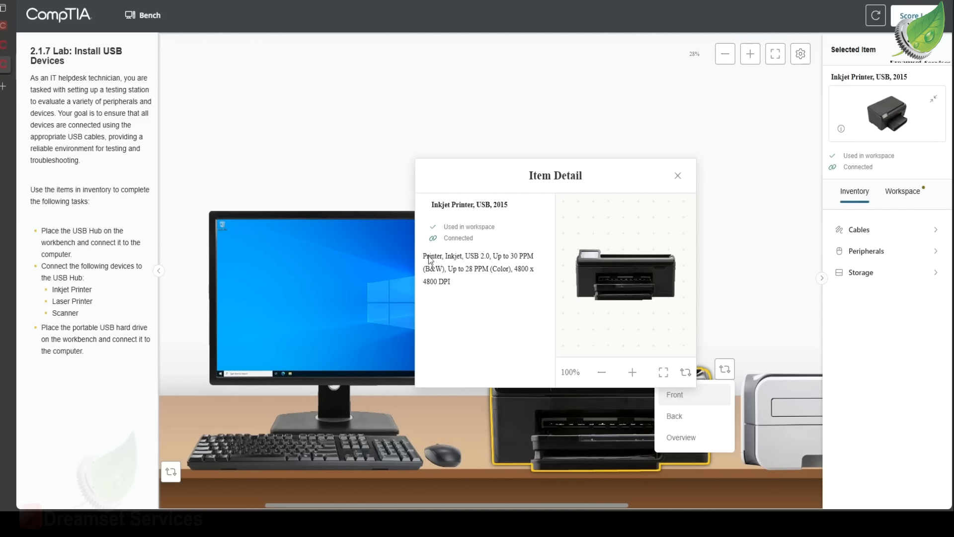
left_click(505, 261)
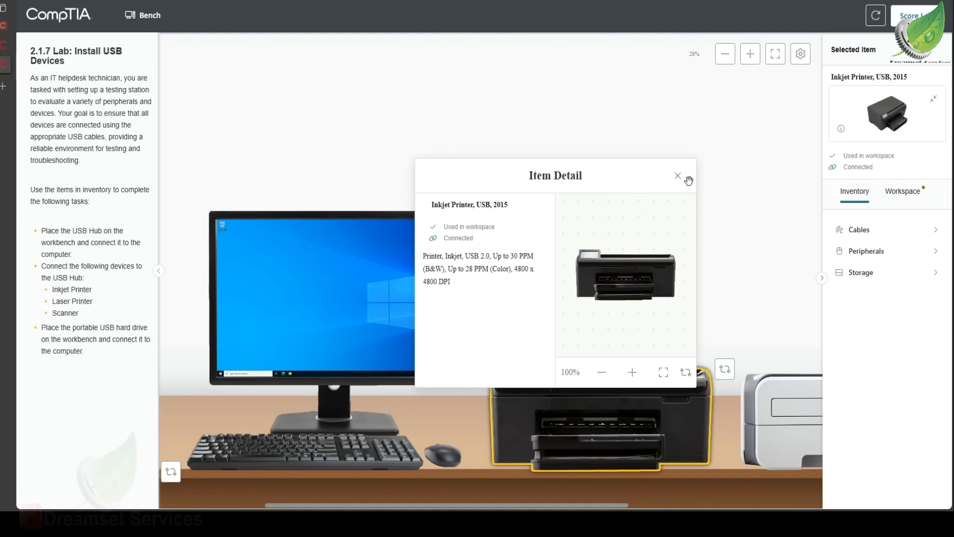
left_click(680, 174)
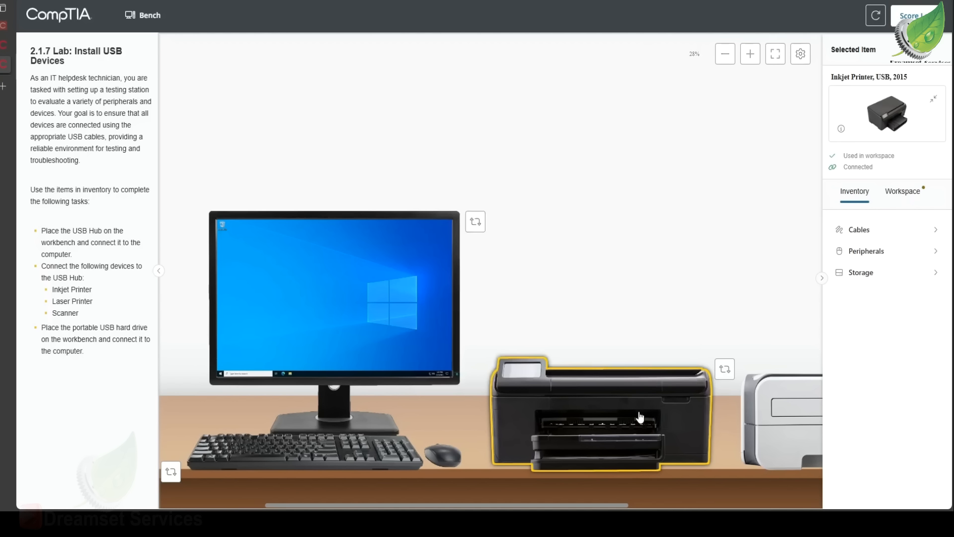
Turn the inkjet printer to its back view and connect it to the USB hub with a USB Cable (A/B), Type B end in the printer.
left_click(724, 369)
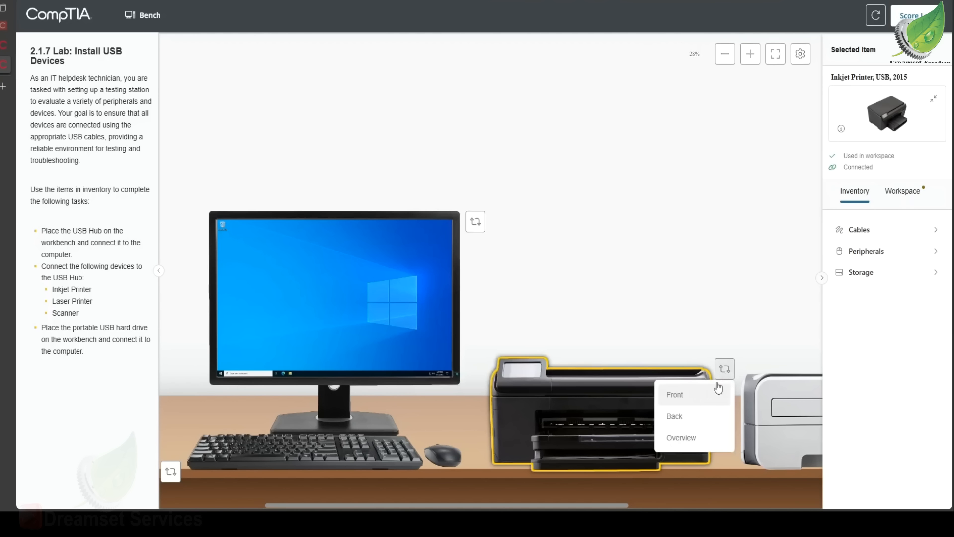
left_click(690, 418)
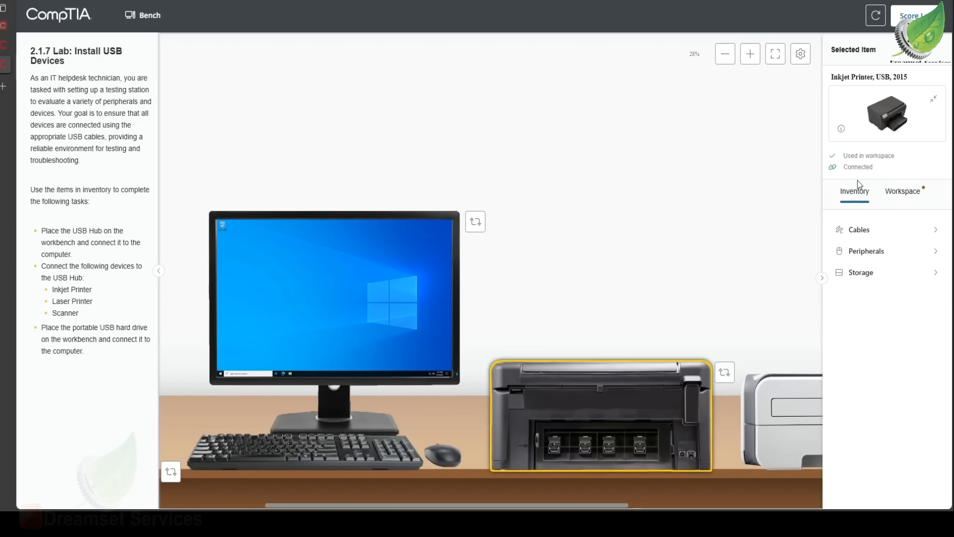
left_click(865, 231)
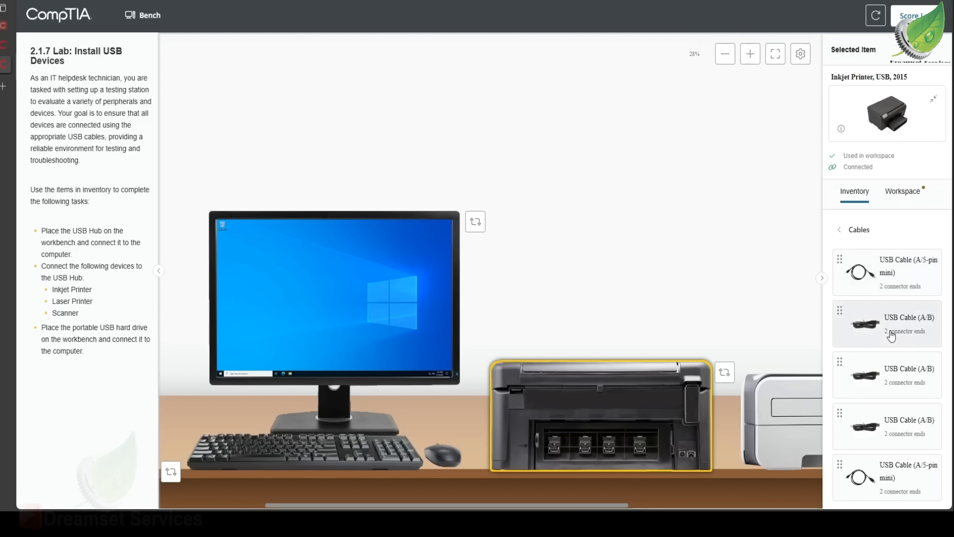
left_click(891, 336)
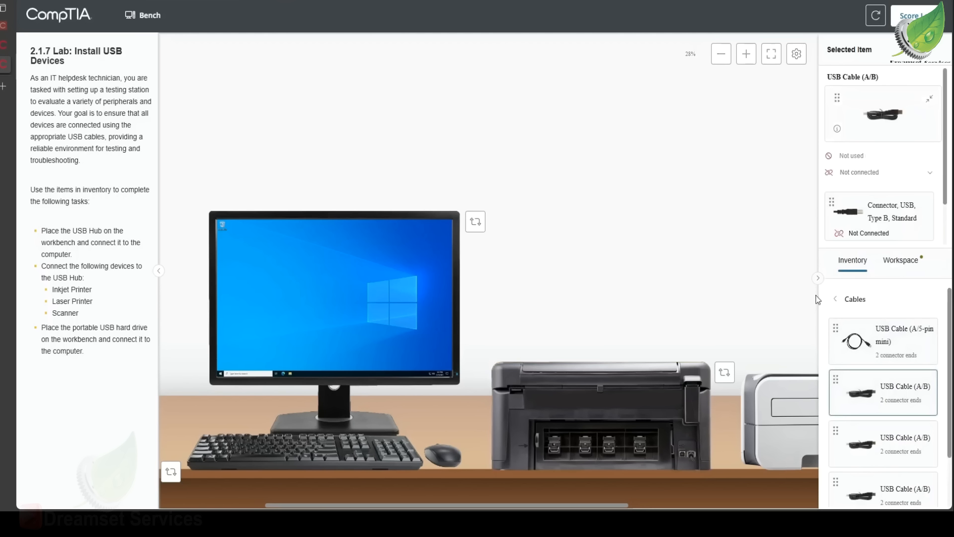
left_click_drag(863, 227, 685, 462)
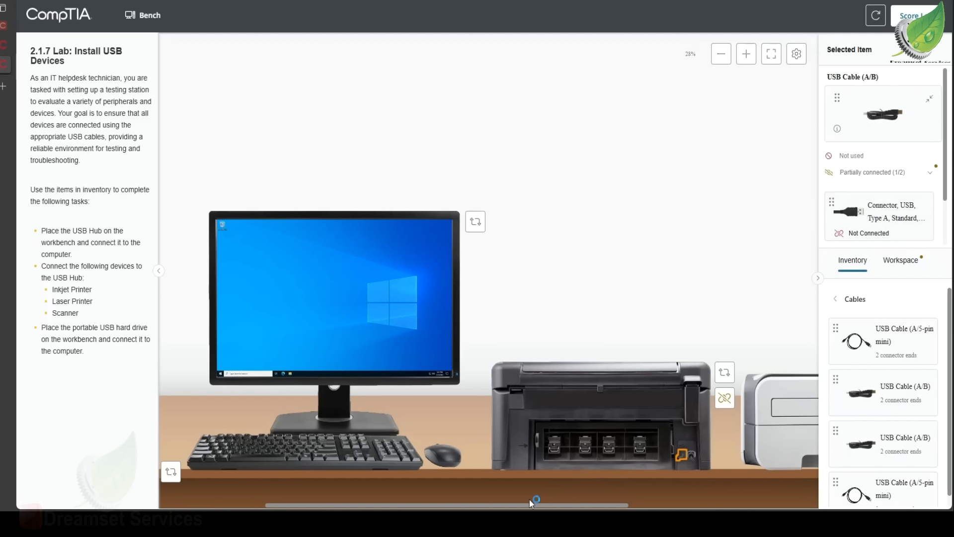
left_click_drag(518, 507, 396, 497)
left_click_drag(841, 216, 309, 472)
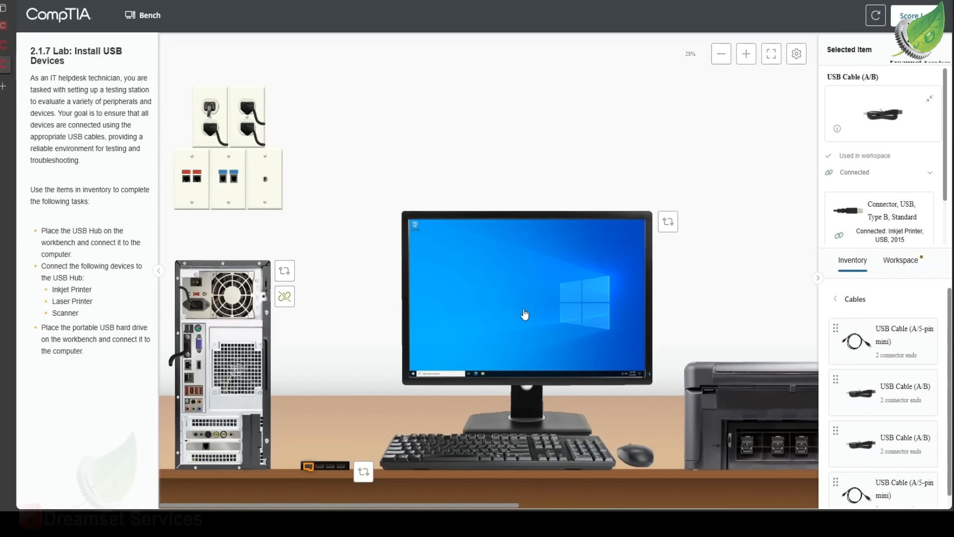
On the workstation's desktop, scan for hardware changes in Device Manager and inspect the Print queues and Universal Serial Bus controllers.
left_click(522, 310)
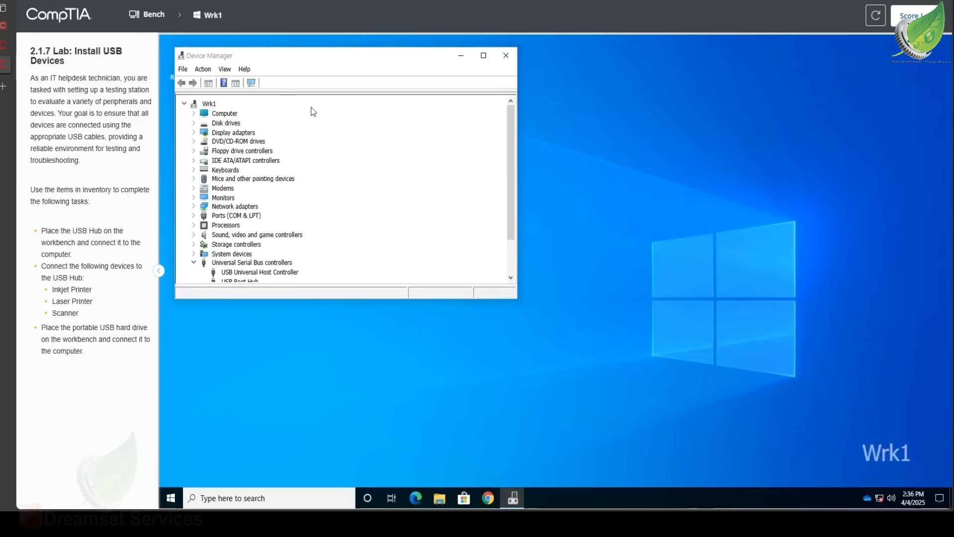
right_click(343, 114)
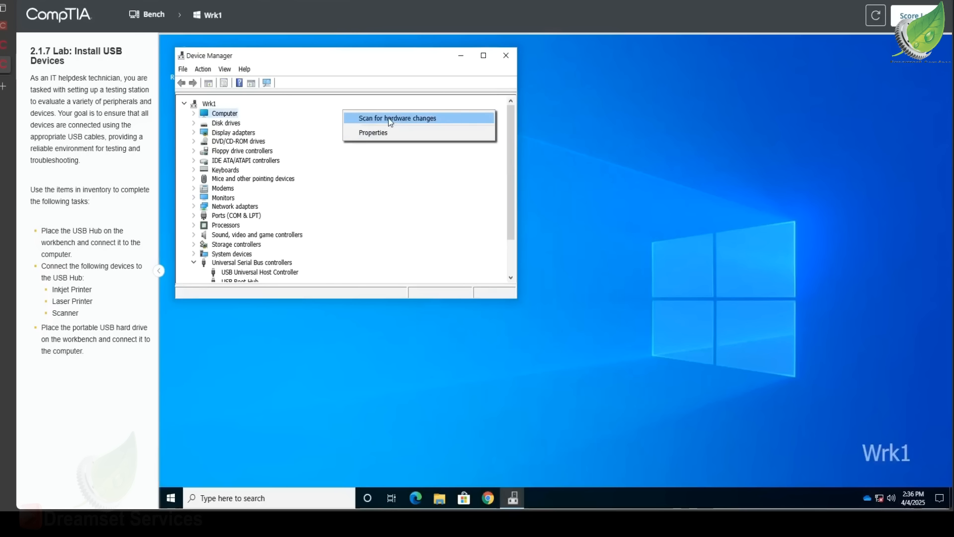
left_click(391, 121)
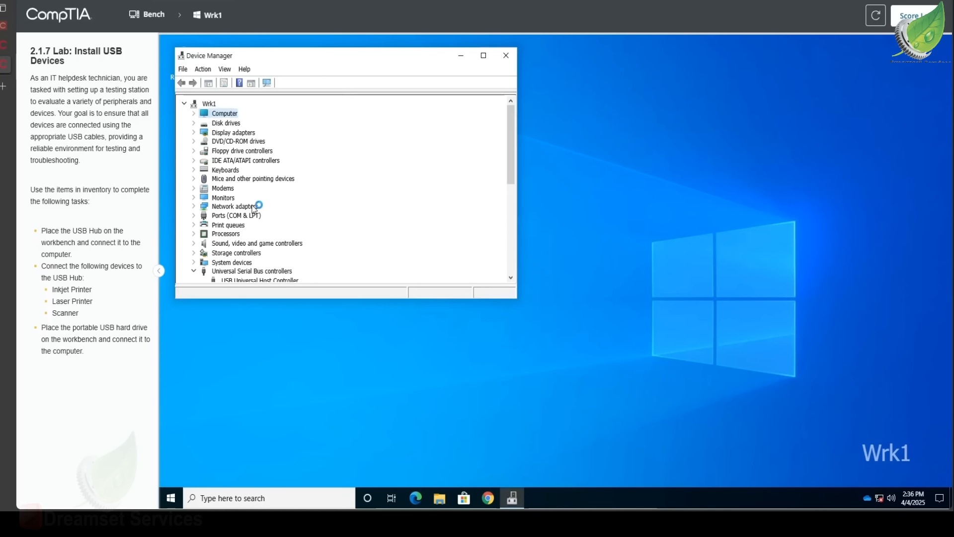
left_click(194, 226)
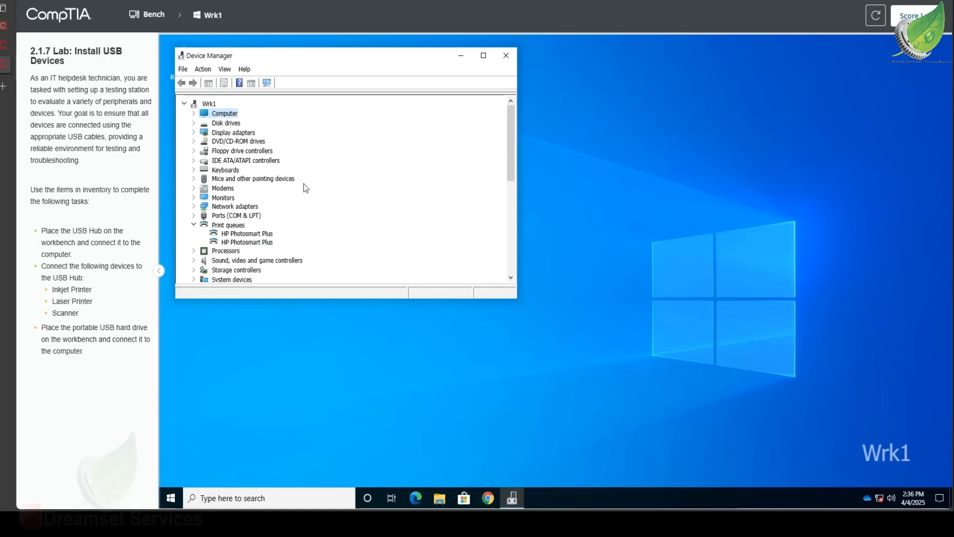
scroll(291, 199, "down", 6)
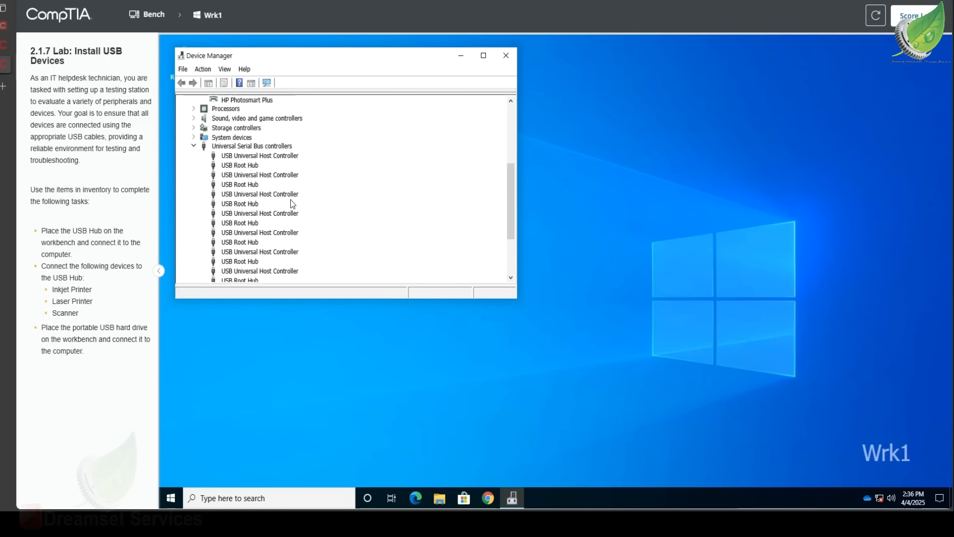
scroll(292, 204, "down", 1)
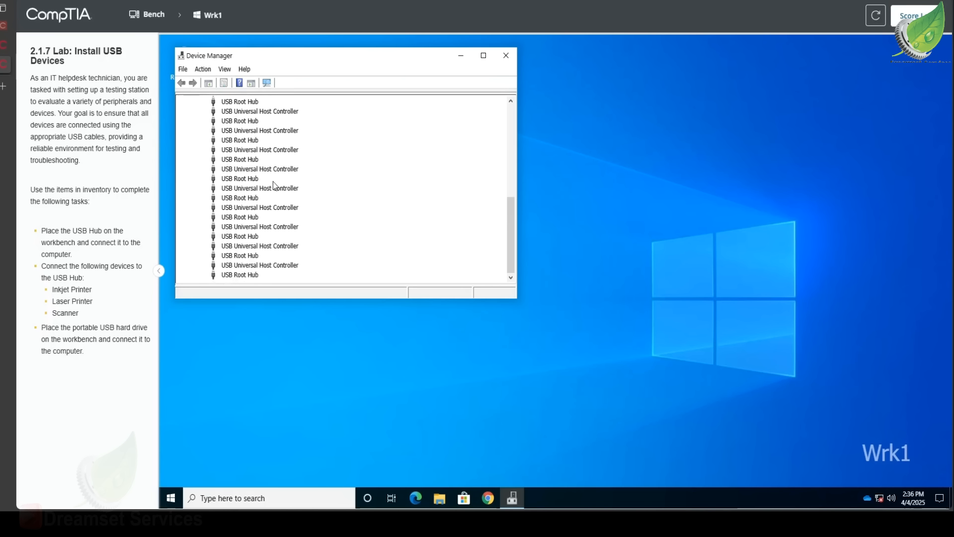
scroll(252, 151, "up", 1)
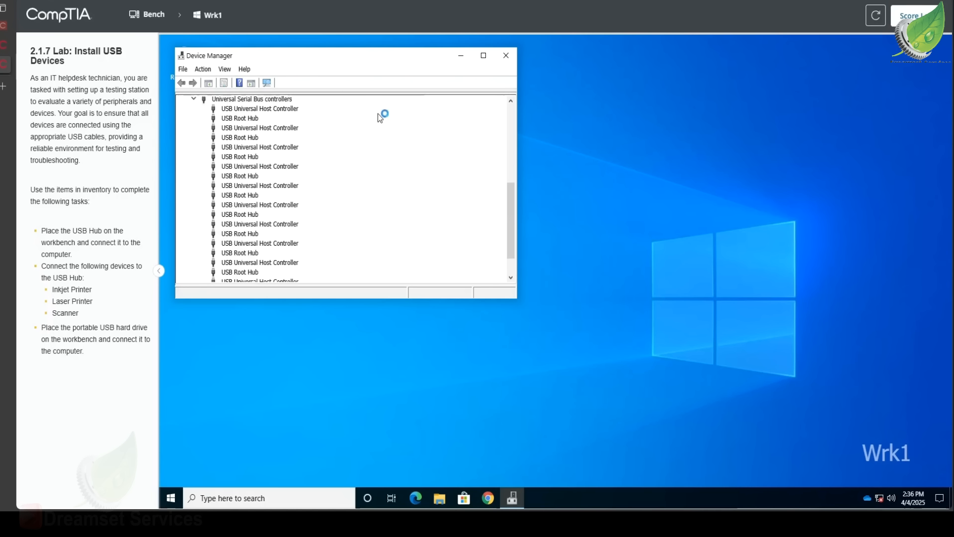
scroll(367, 141, "up", 6)
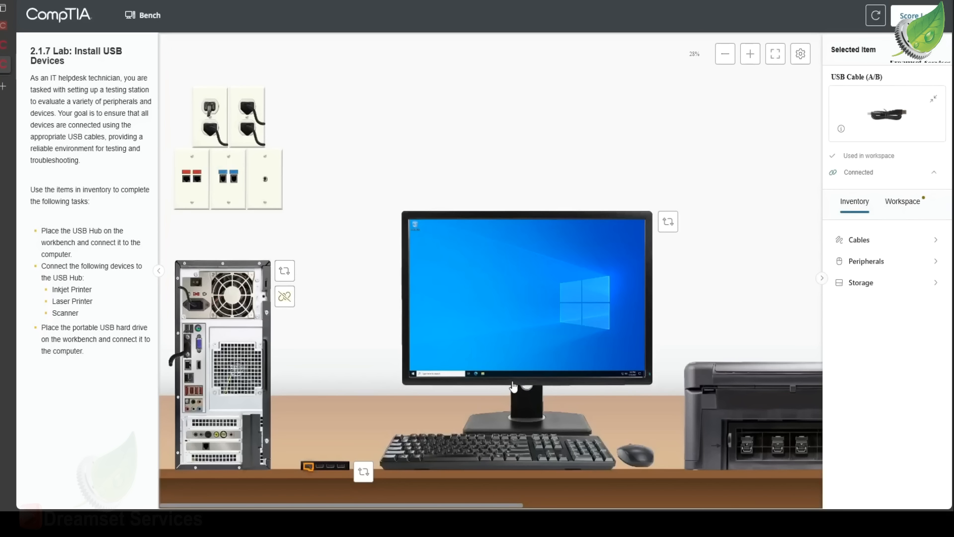
Select the laser printer on the workbench and read its description in the item details.
left_click_drag(421, 506, 678, 508)
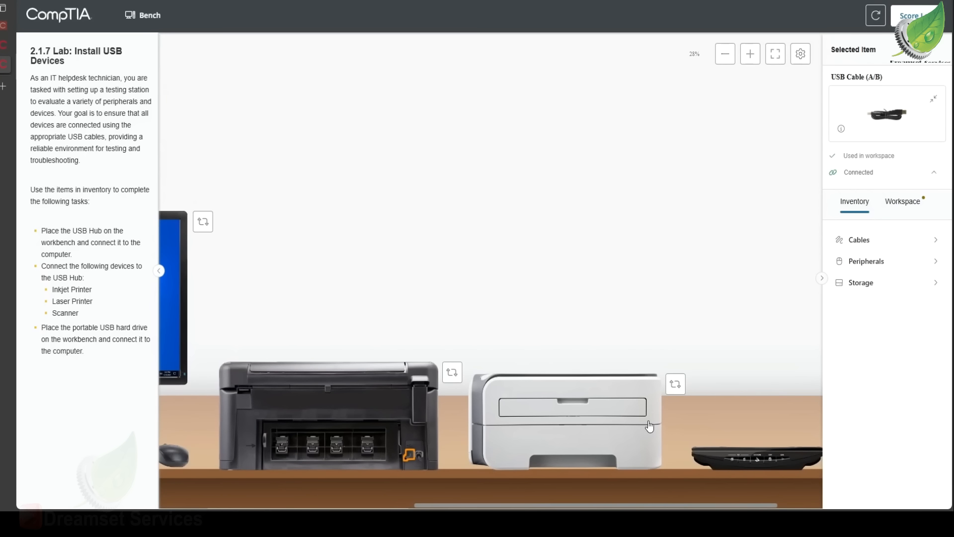
left_click(631, 393)
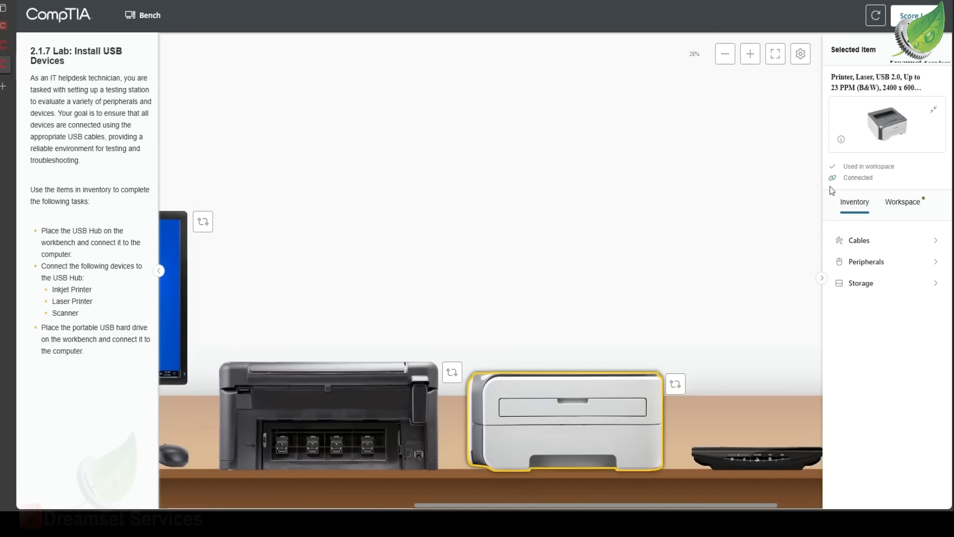
left_click(842, 140)
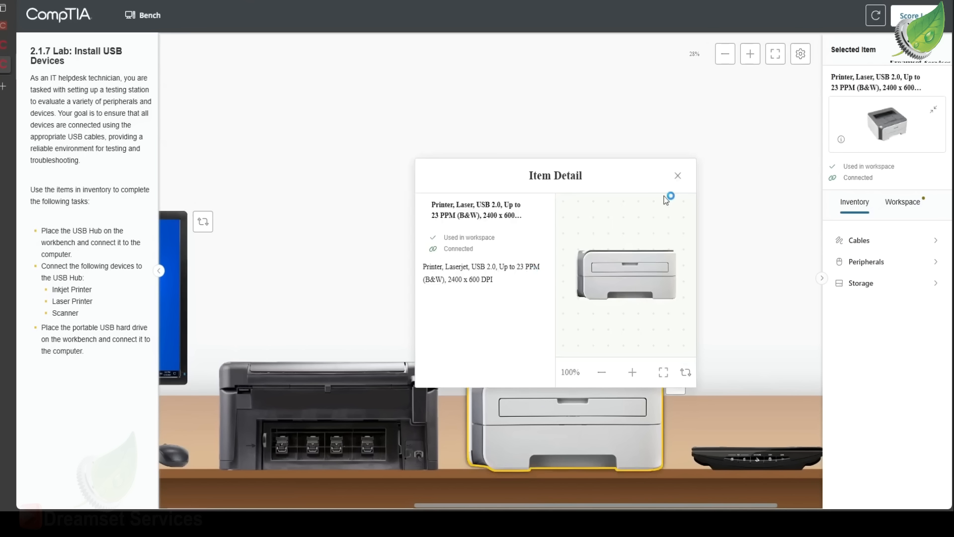
left_click(679, 176)
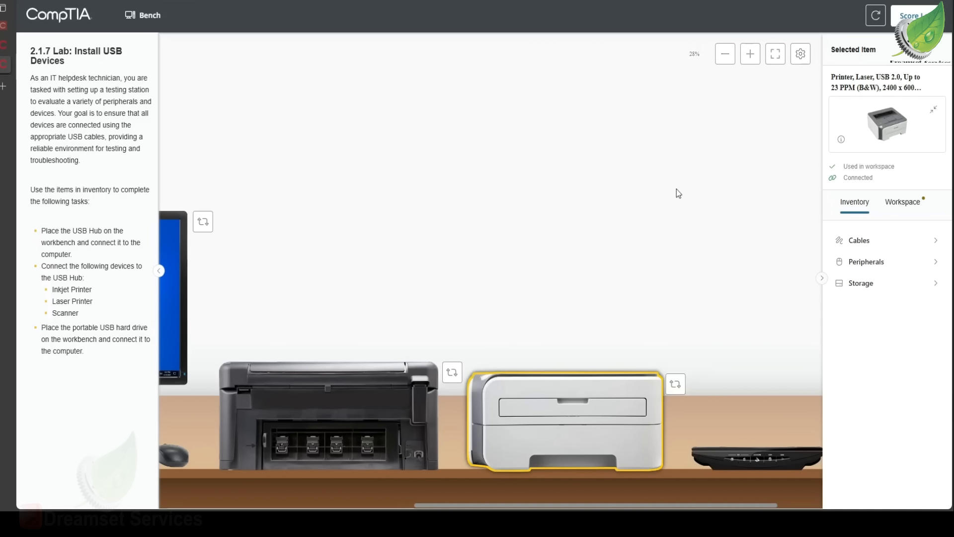
Turn the laser printer to its back view and connect it to a free USB hub port with a USB Cable (A/B), USBb end in the printer.
left_click(684, 389)
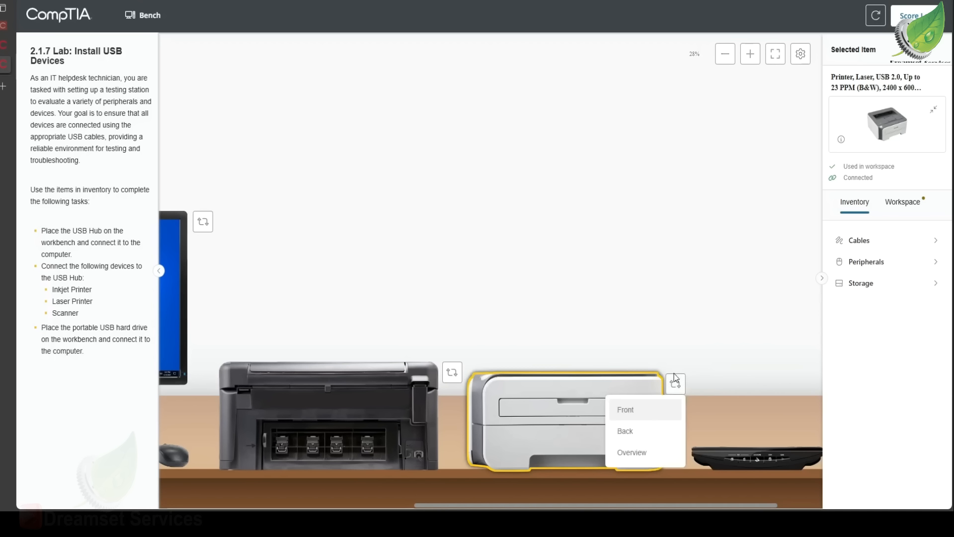
left_click(659, 432)
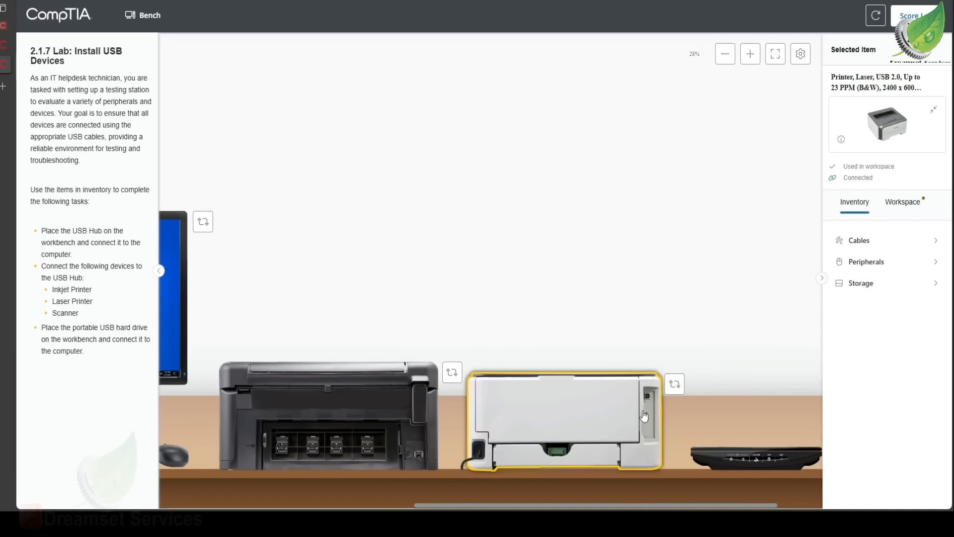
left_click(868, 241)
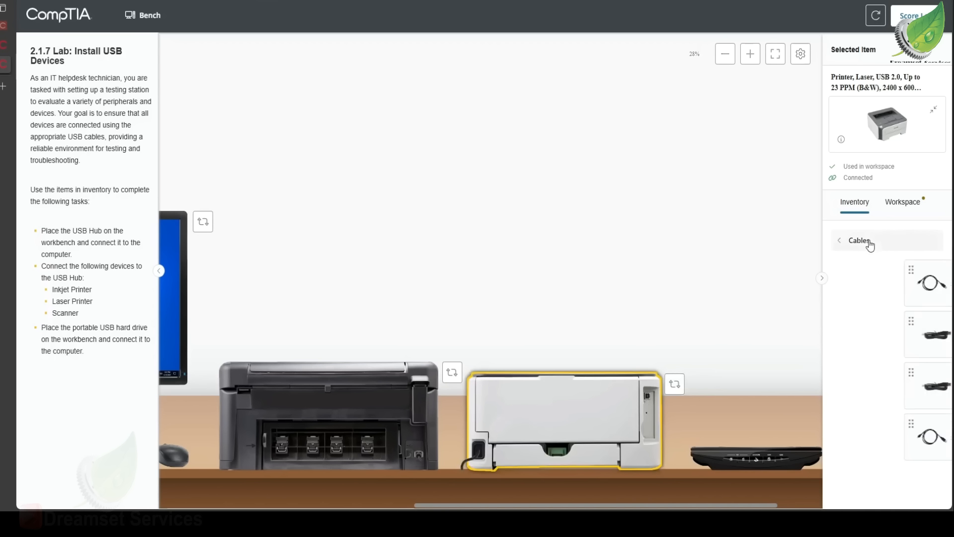
left_click_drag(894, 342, 648, 399)
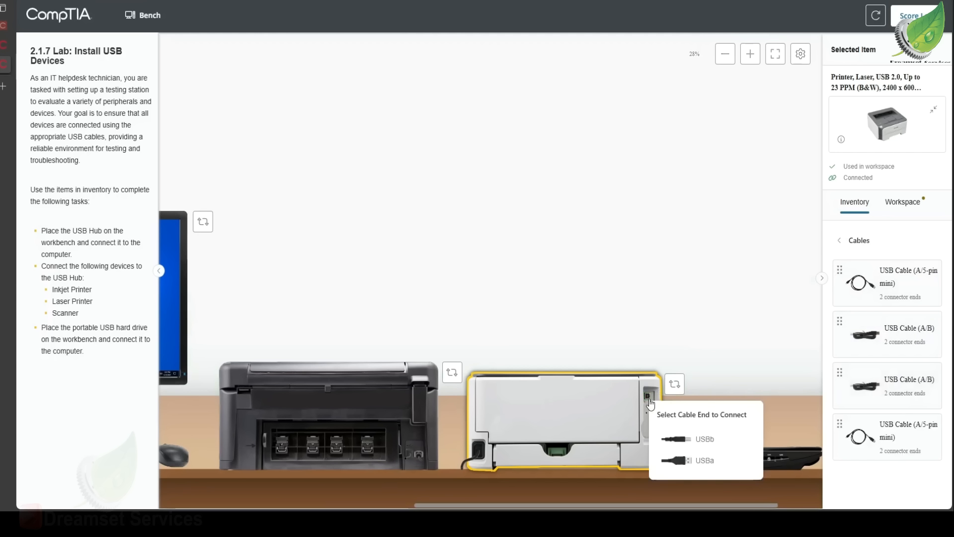
left_click(690, 439)
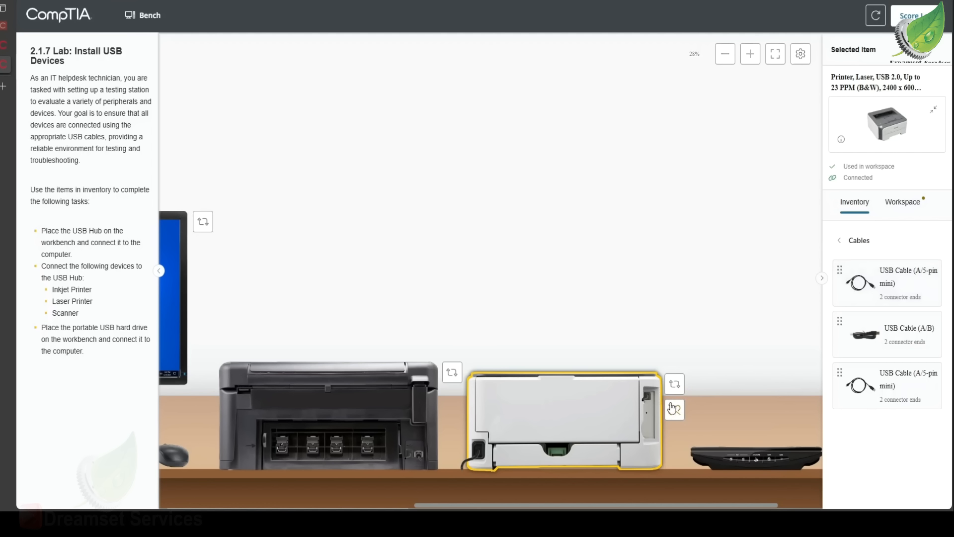
left_click(647, 399)
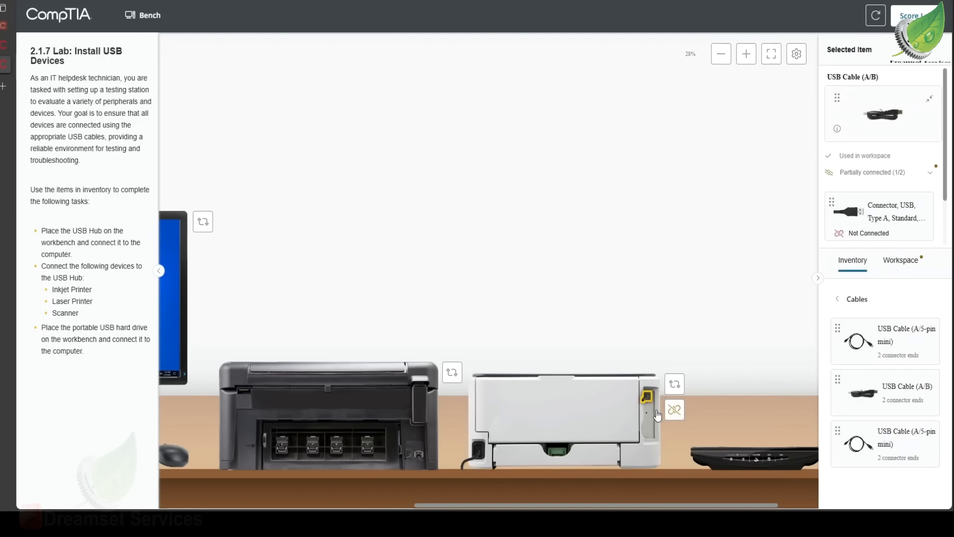
left_click_drag(569, 508, 346, 480)
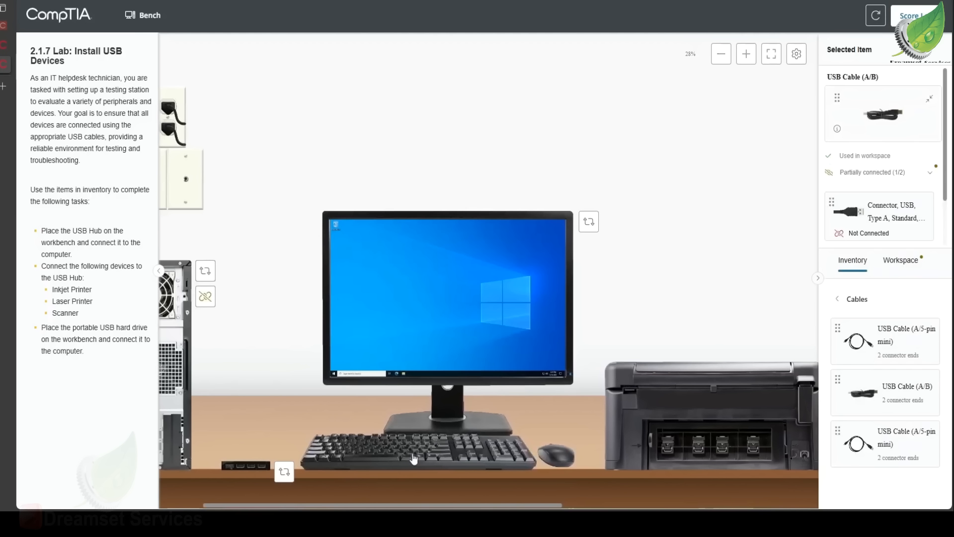
left_click_drag(873, 214, 241, 469)
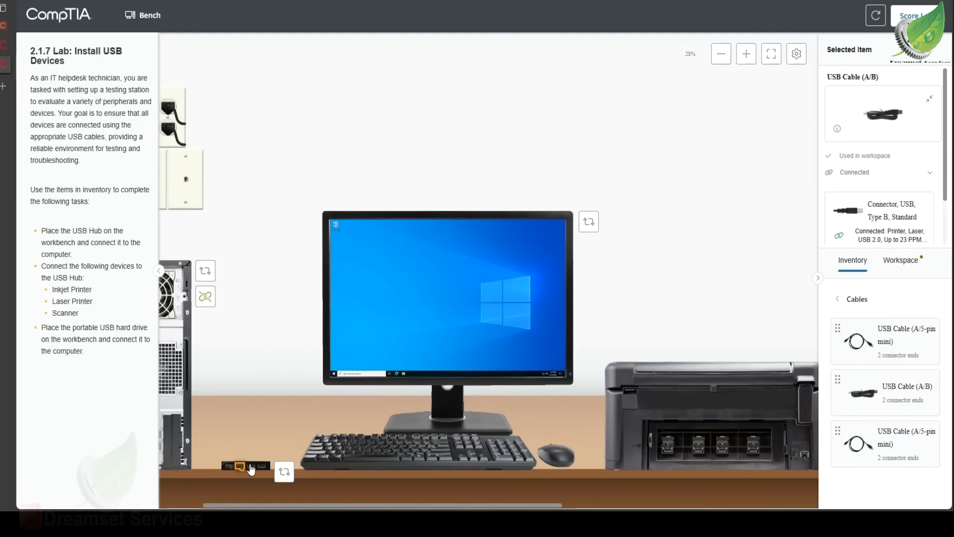
Scan for hardware changes again in the workstation's Device Manager, check the Print queues for the laser printer and return to the bench.
left_click(413, 331)
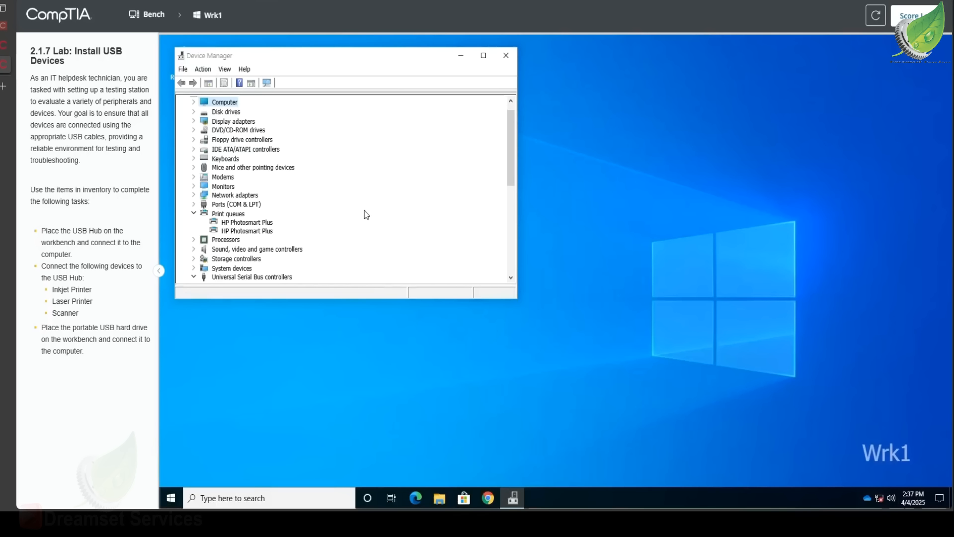
right_click(409, 197)
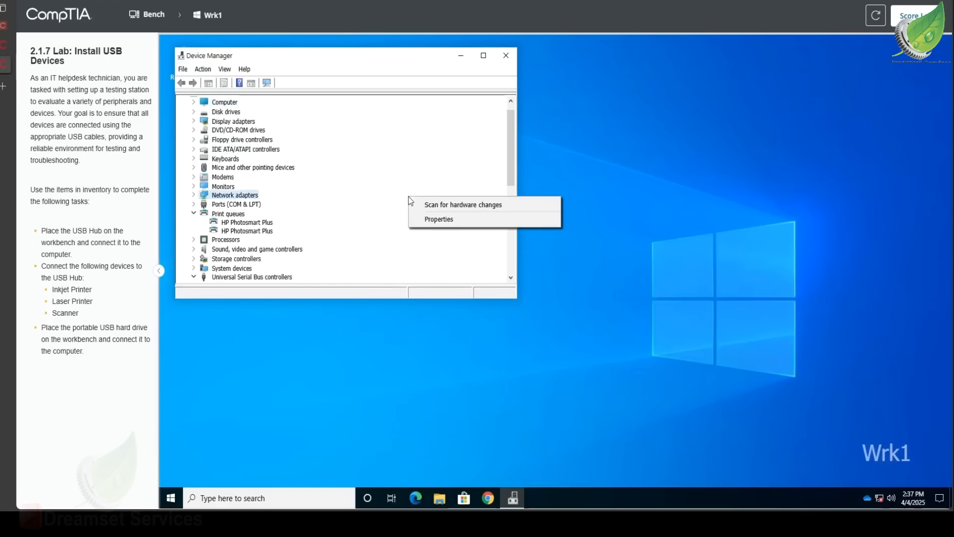
left_click(422, 204)
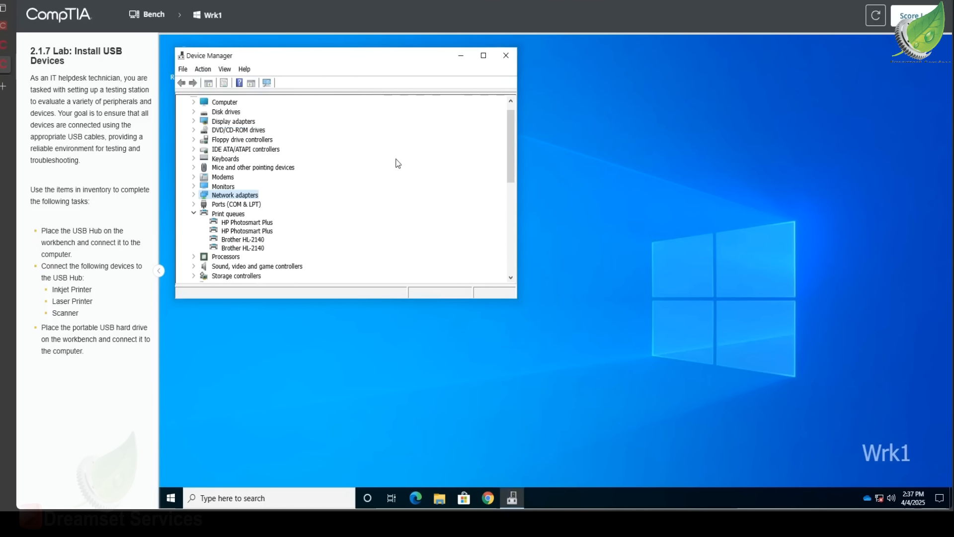
left_click(158, 25)
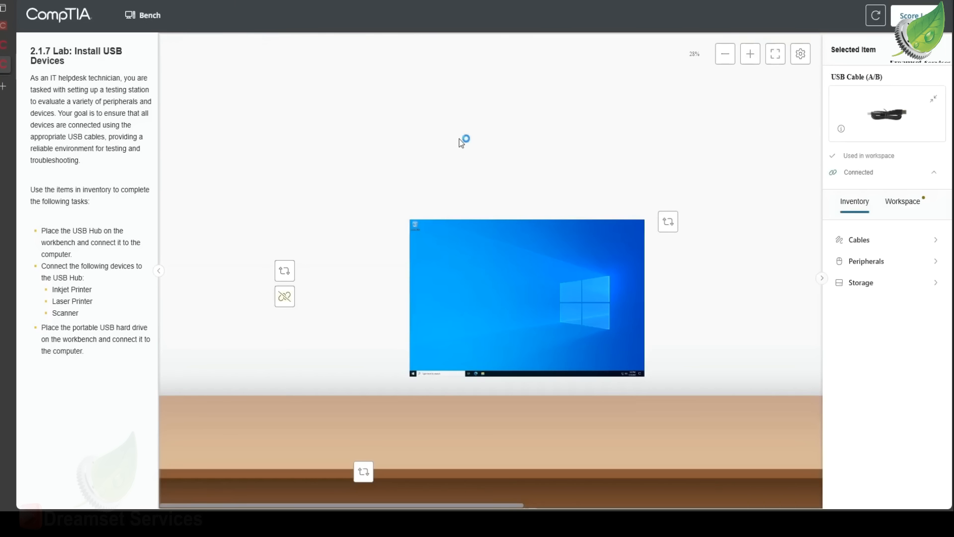
Select the scanner on the workbench, read its port overview in the item details and turn it to its back view.
left_click_drag(445, 507, 761, 487)
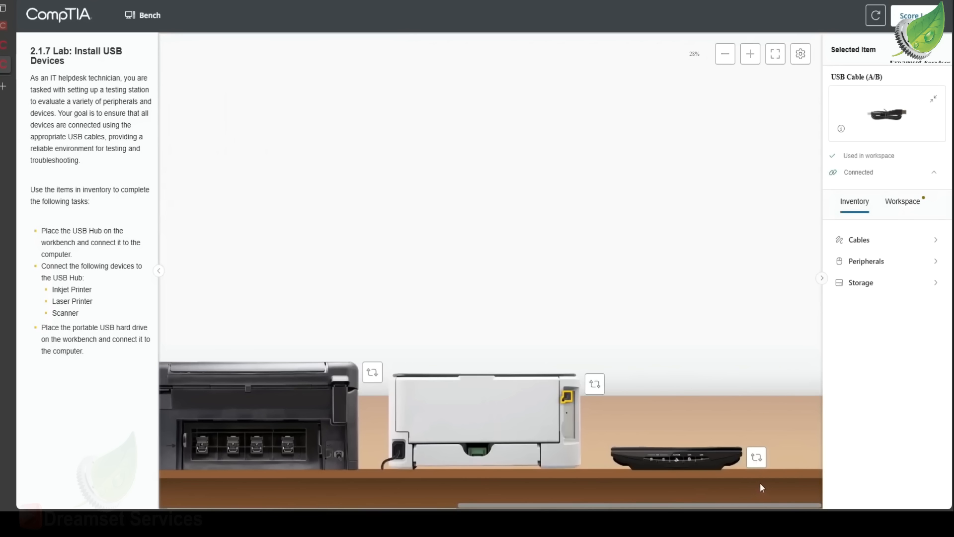
left_click(728, 460)
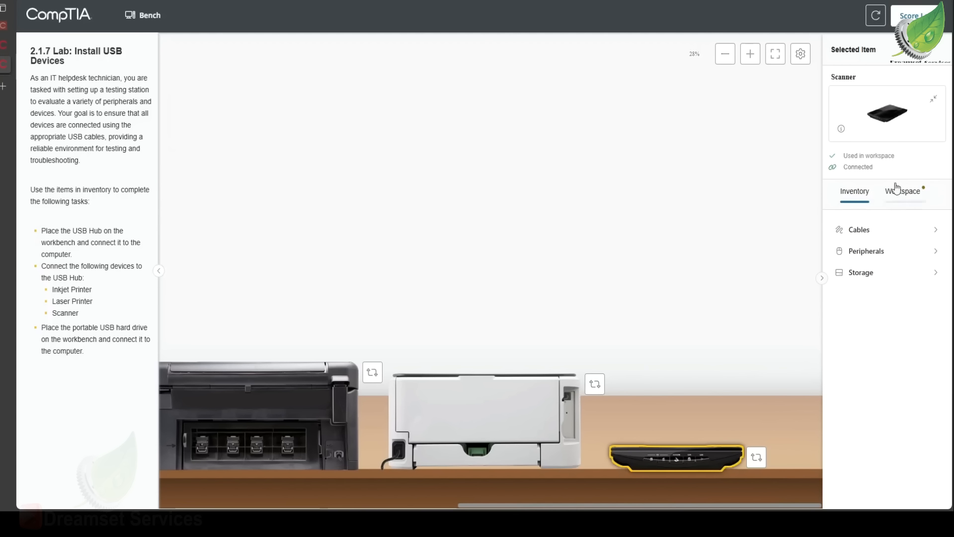
left_click(841, 130)
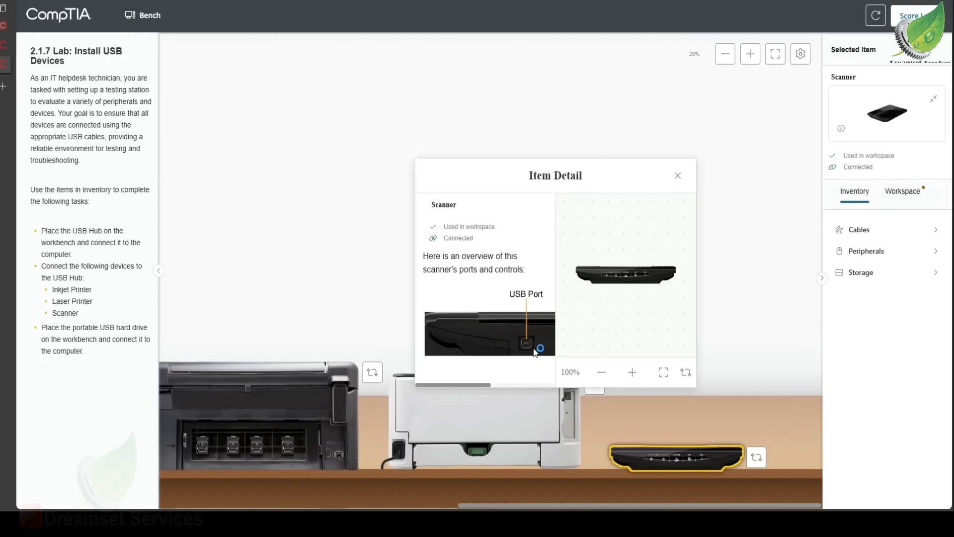
left_click(766, 467)
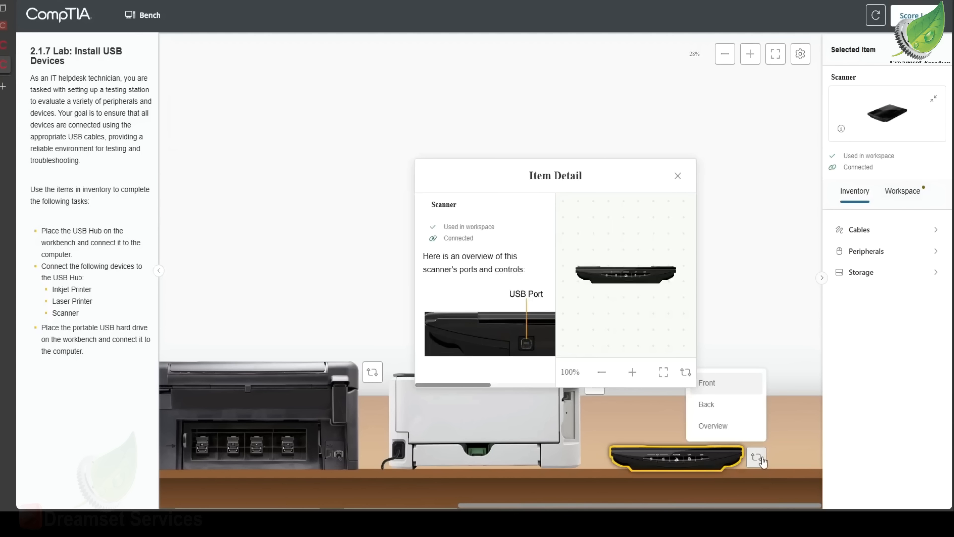
left_click(742, 400)
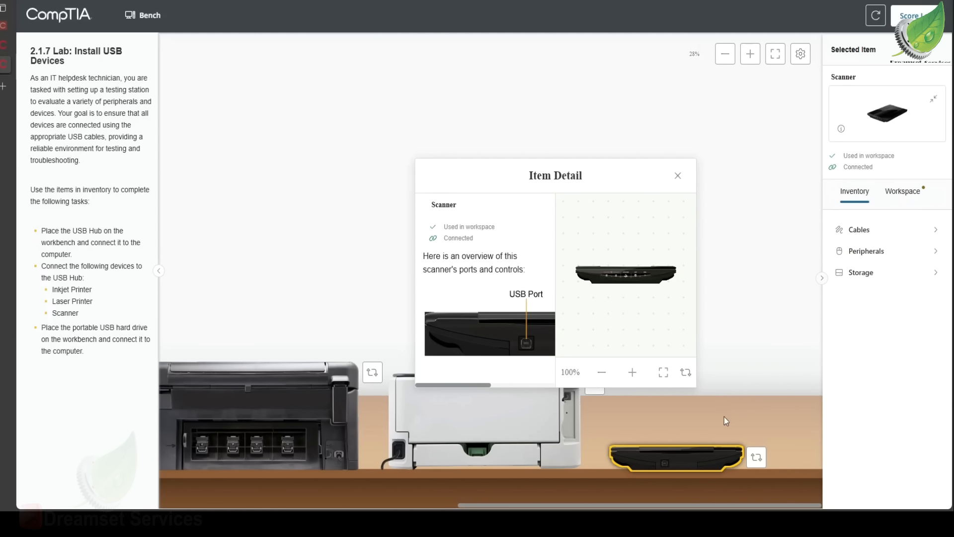
Connect the scanner to a free USB hub port with the USB Cable (A/B), USBb end in the scanner and Type A end in the hub.
left_click(873, 229)
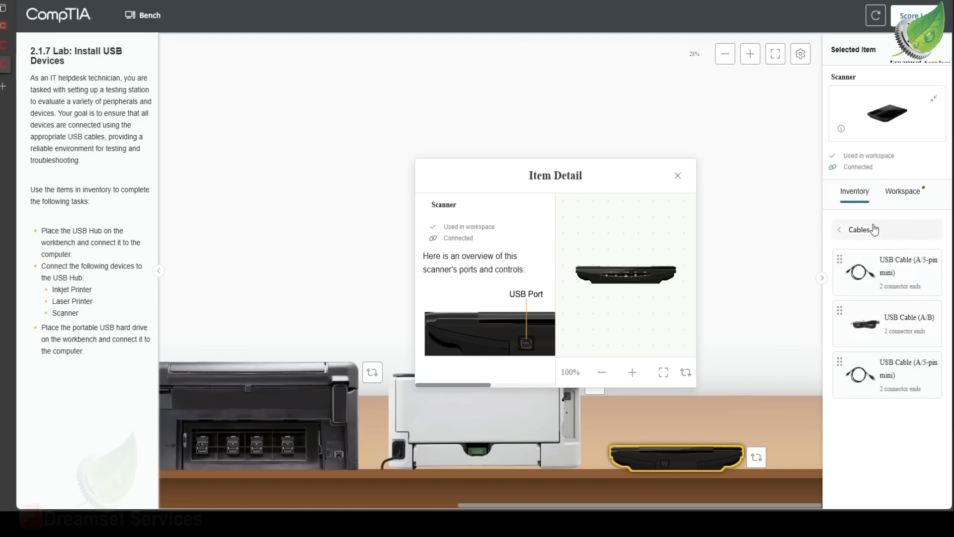
left_click(678, 175)
left_click_drag(857, 254, 819, 313)
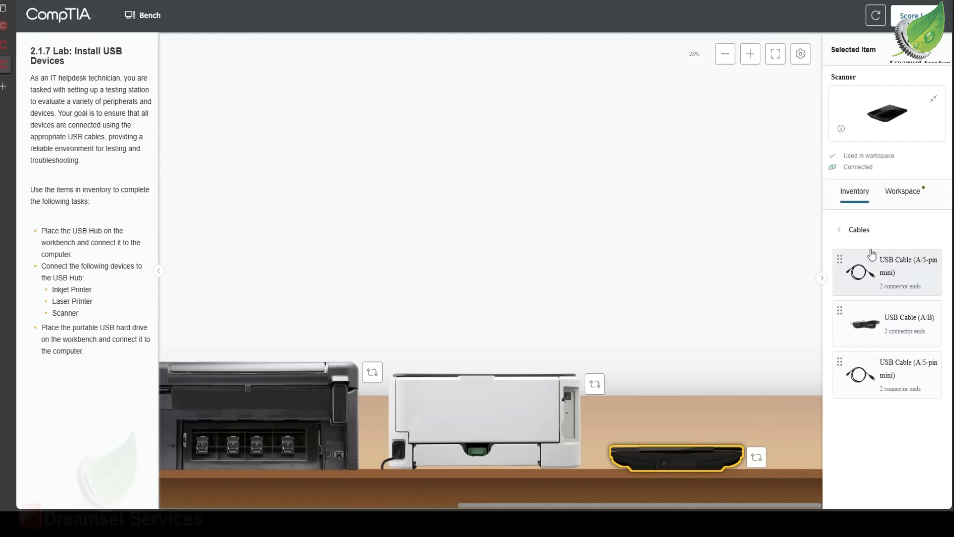
left_click_drag(889, 331, 669, 470)
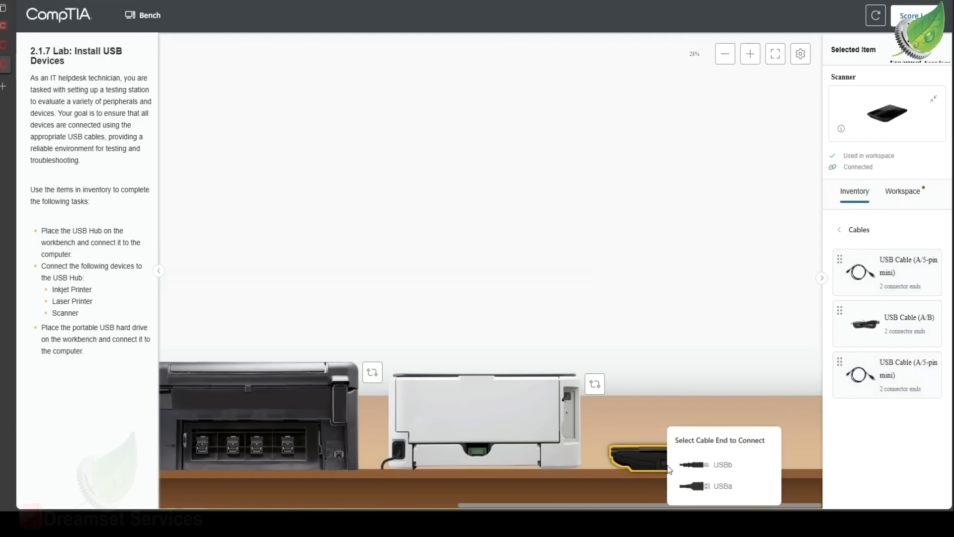
left_click(695, 467)
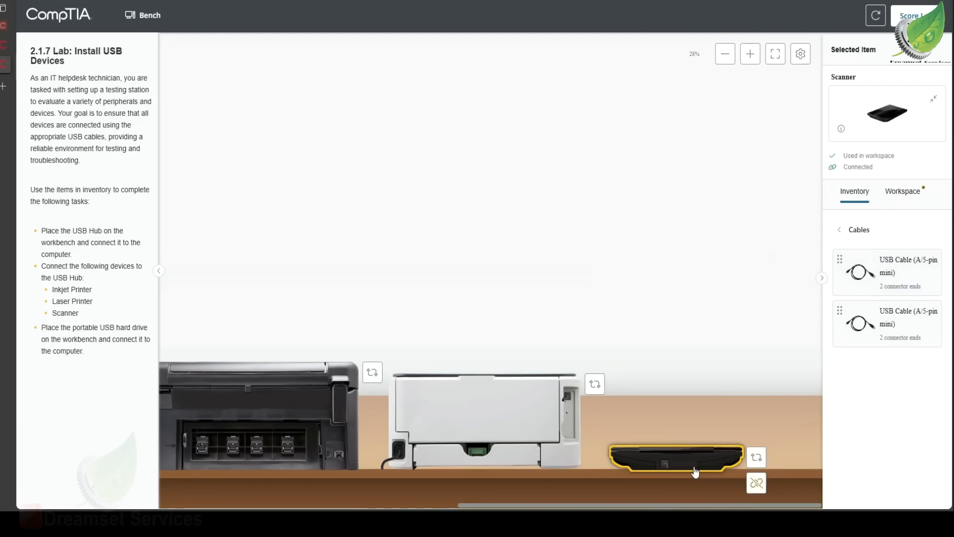
left_click(666, 469)
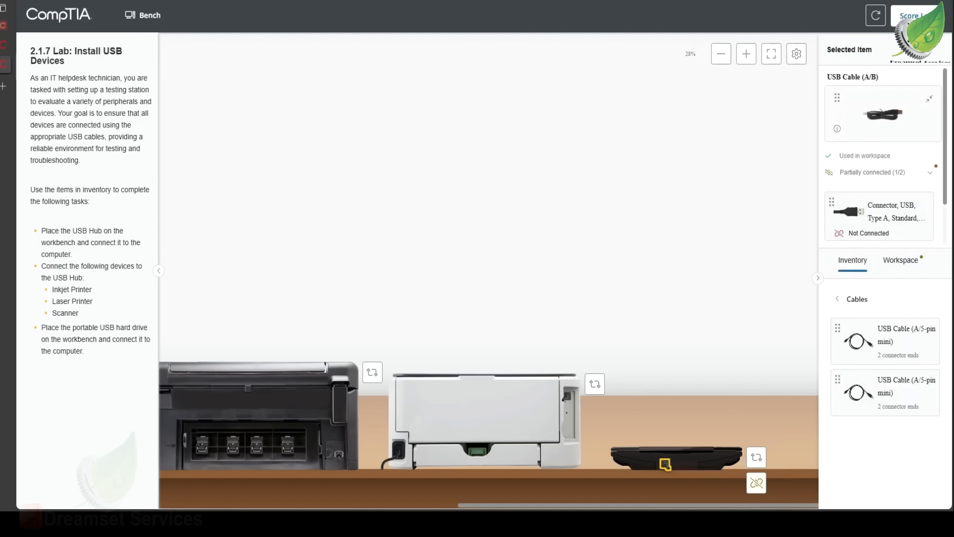
left_click_drag(606, 507, 324, 478)
left_click_drag(865, 232, 306, 473)
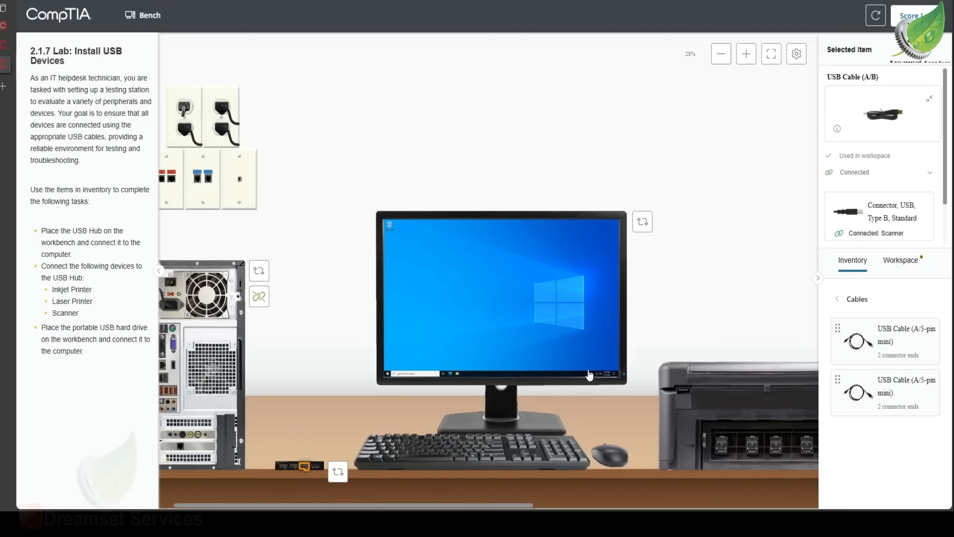
Scan for hardware changes in the workstation's Device Manager, check Imaging devices for the scanner and return to the bench.
left_click(554, 324)
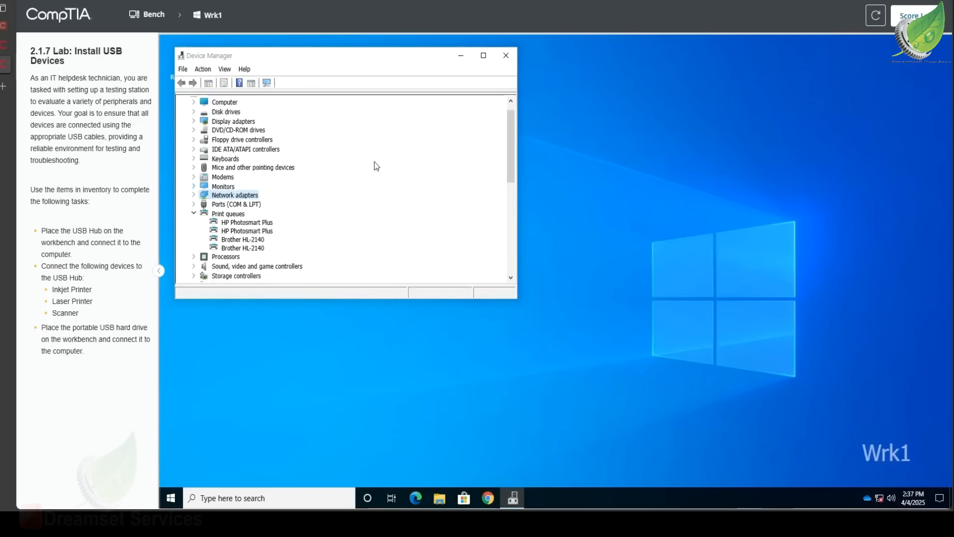
right_click(386, 160)
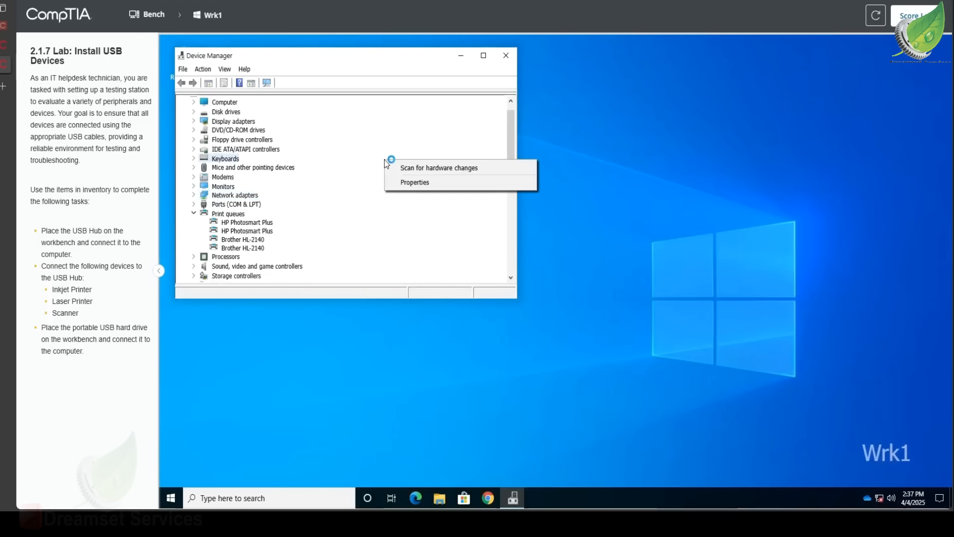
left_click(438, 168)
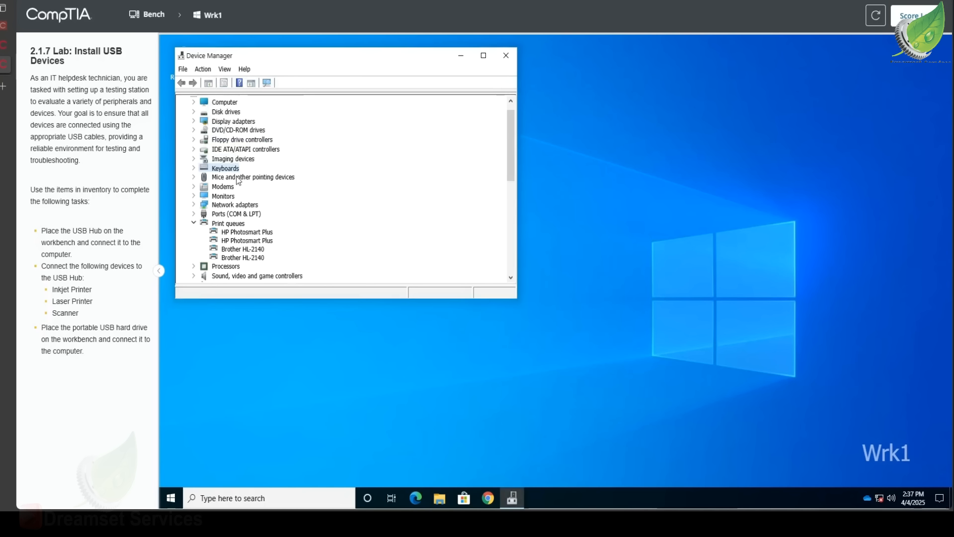
left_click(193, 159)
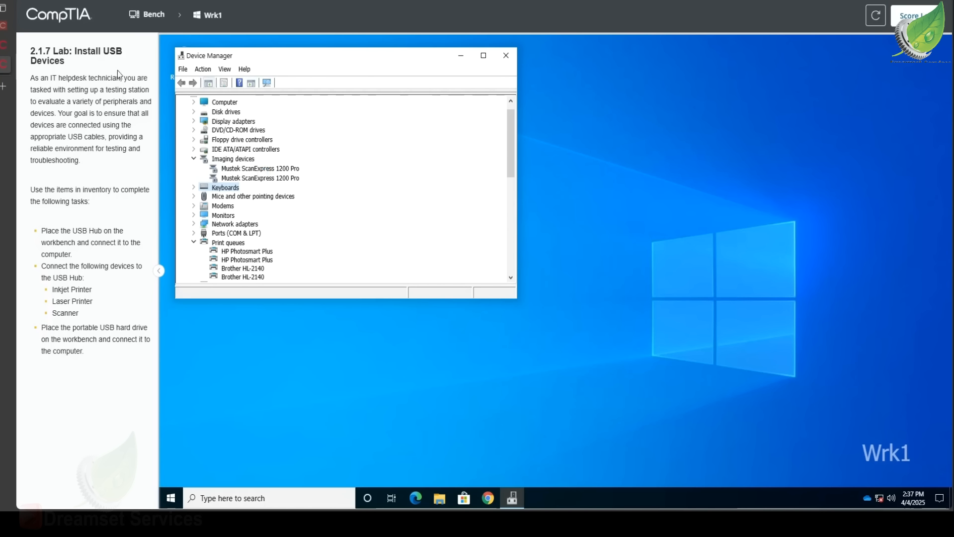
left_click(154, 19)
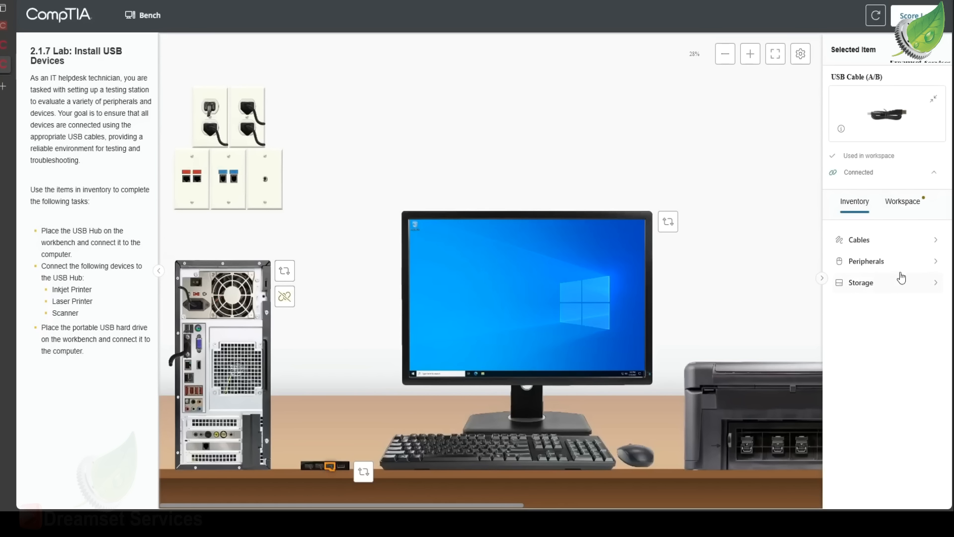
Place the External Hard Drive on the workbench between the USB hub and the keyboard, and check its item details.
left_click(886, 282)
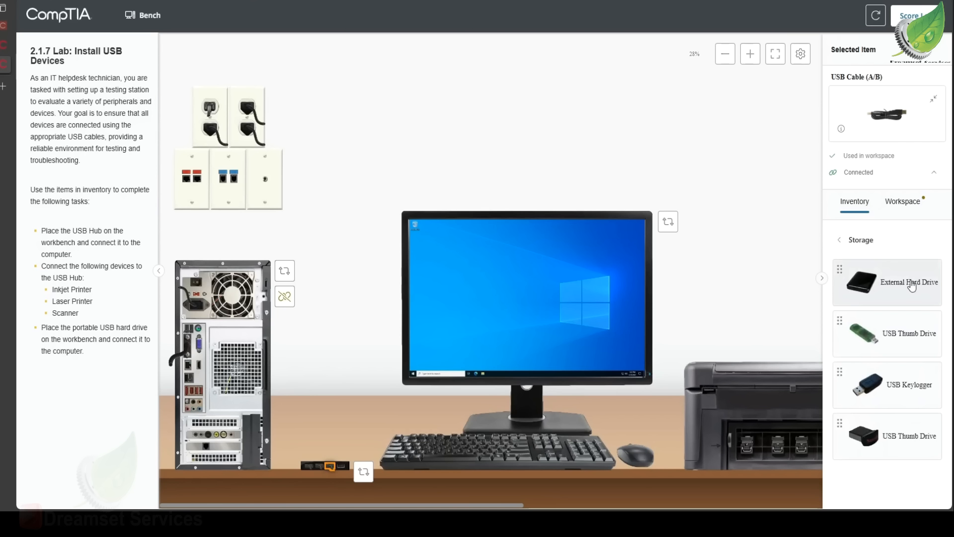
left_click_drag(897, 289, 368, 400)
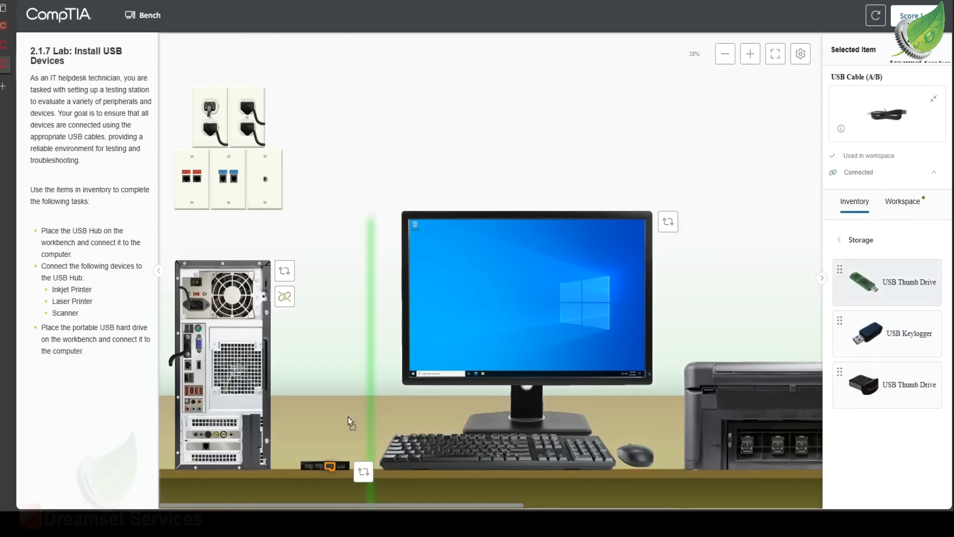
left_click_drag(343, 428, 343, 427)
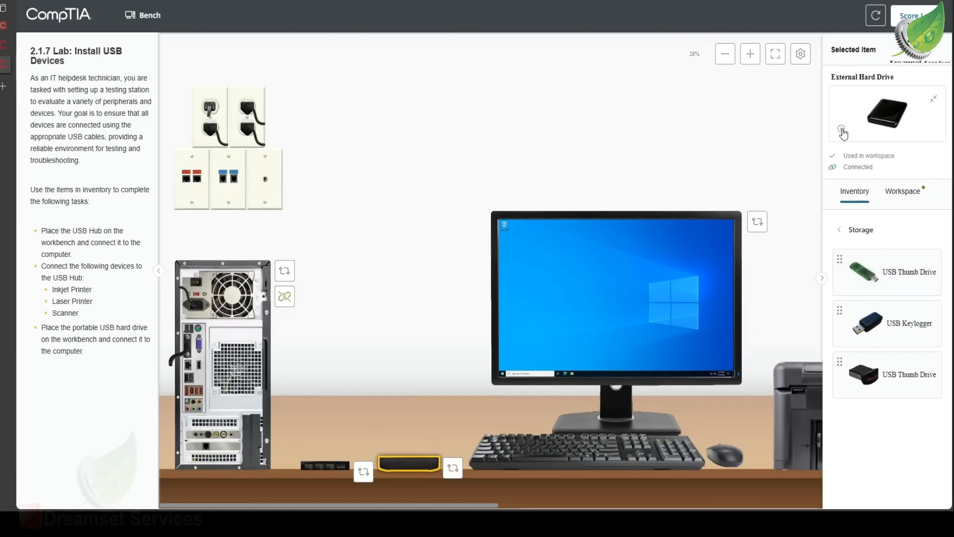
left_click(841, 131)
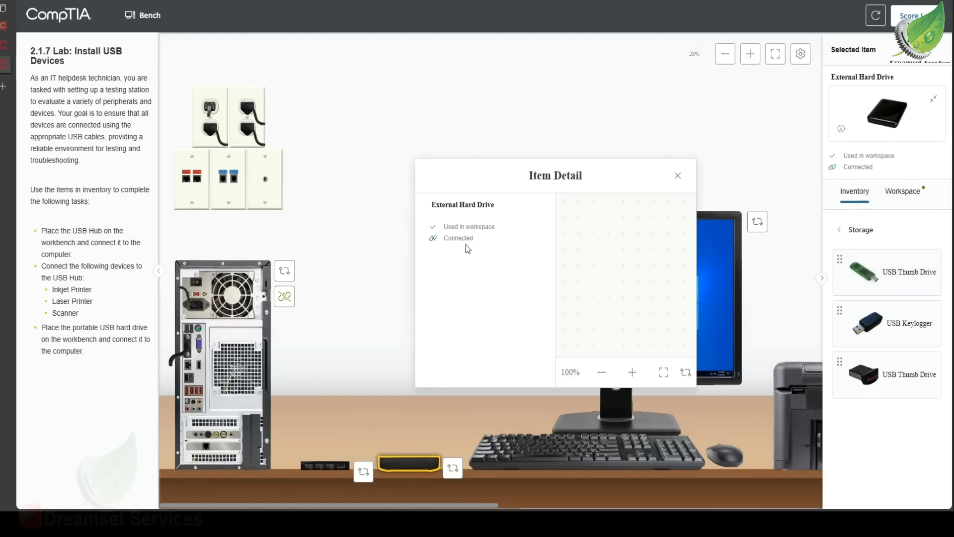
left_click(677, 175)
Turn the external hard drive to its back view and connect it to a rear computer USB port with a USB Cable (A/5-pin mini), USB5pin end in the drive.
left_click(451, 468)
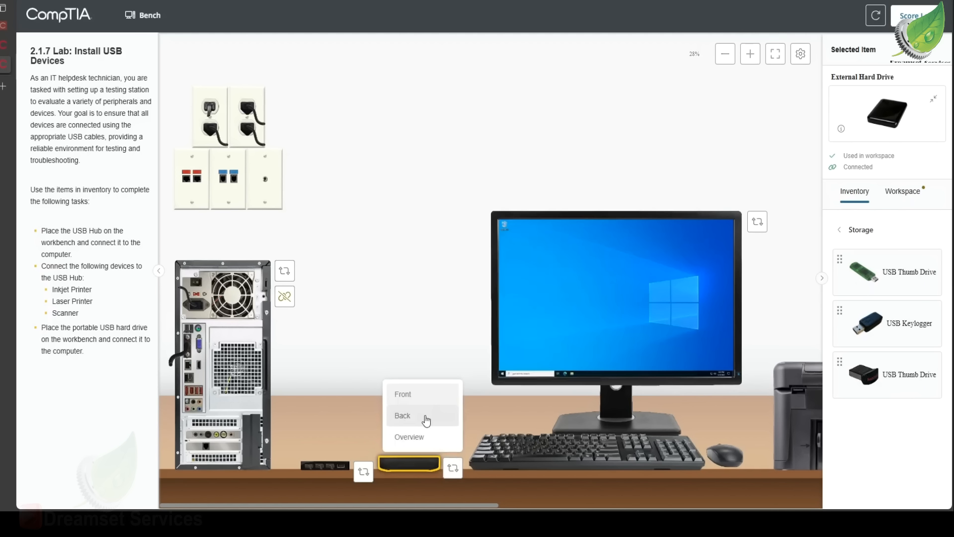
left_click(426, 418)
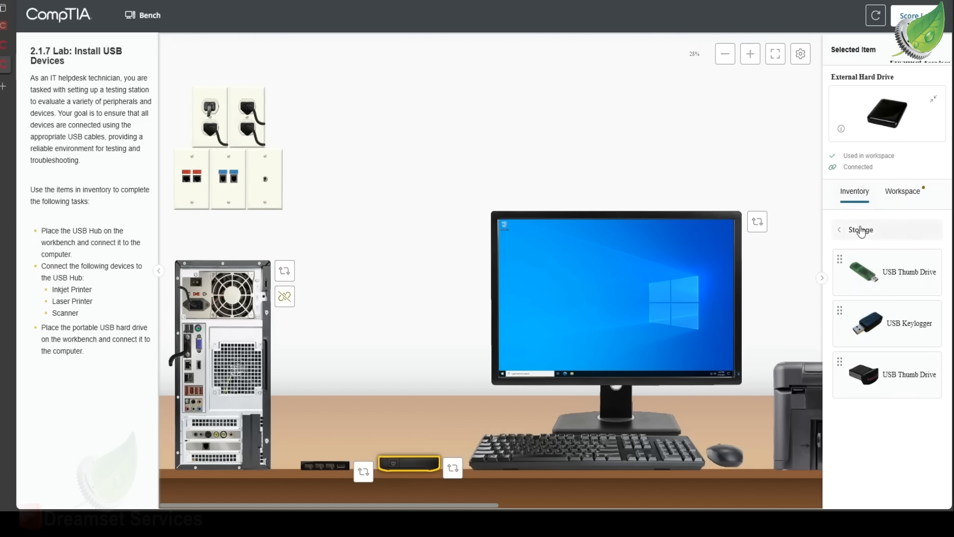
left_click(861, 230)
left_click(862, 231)
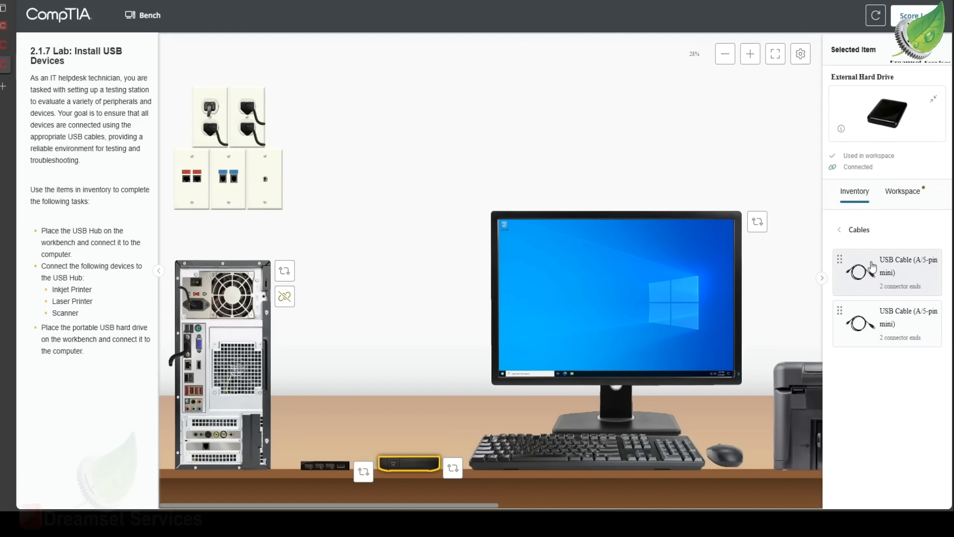
left_click_drag(874, 273, 394, 463)
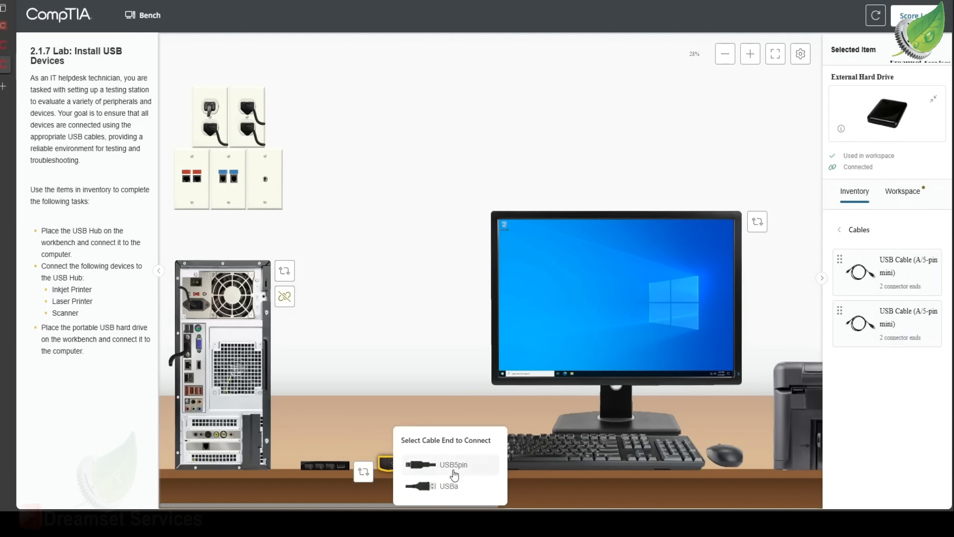
left_click(453, 471)
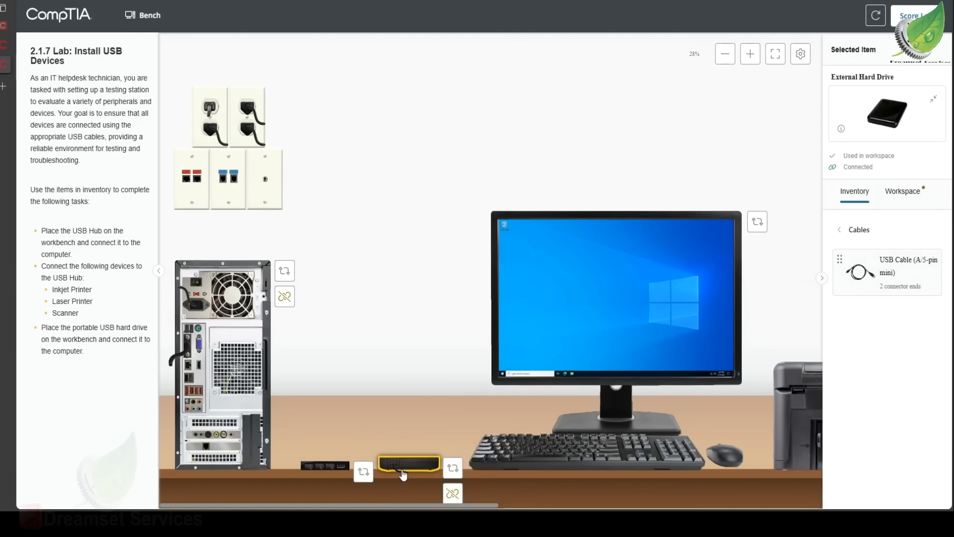
left_click_drag(397, 476, 398, 476)
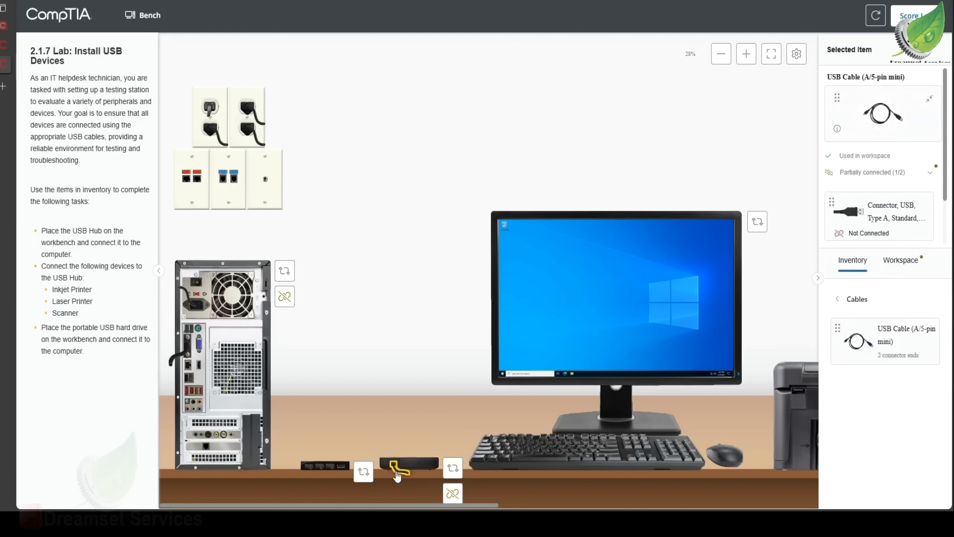
left_click_drag(870, 221, 186, 385)
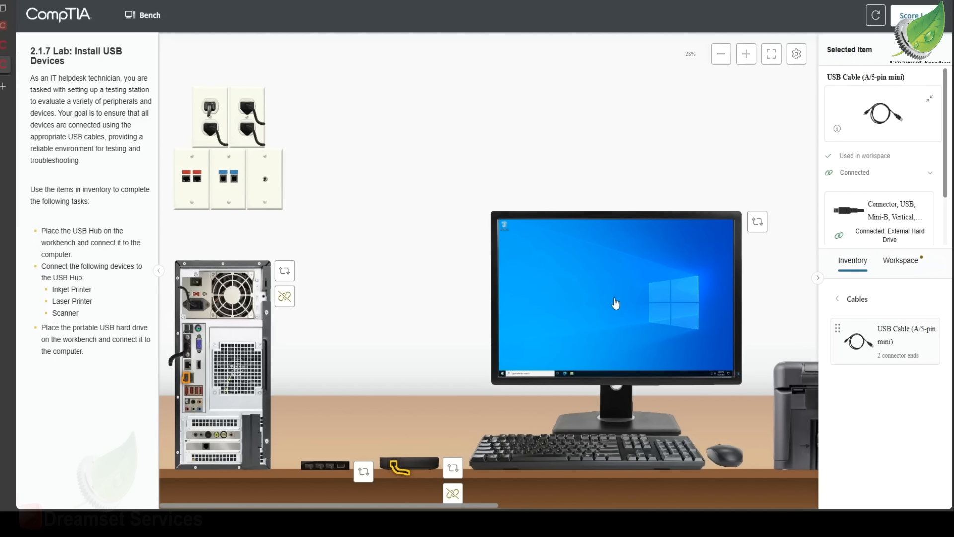
Scan for hardware changes in the workstation's Device Manager and check Disk drives for the external hard drive.
left_click(619, 300)
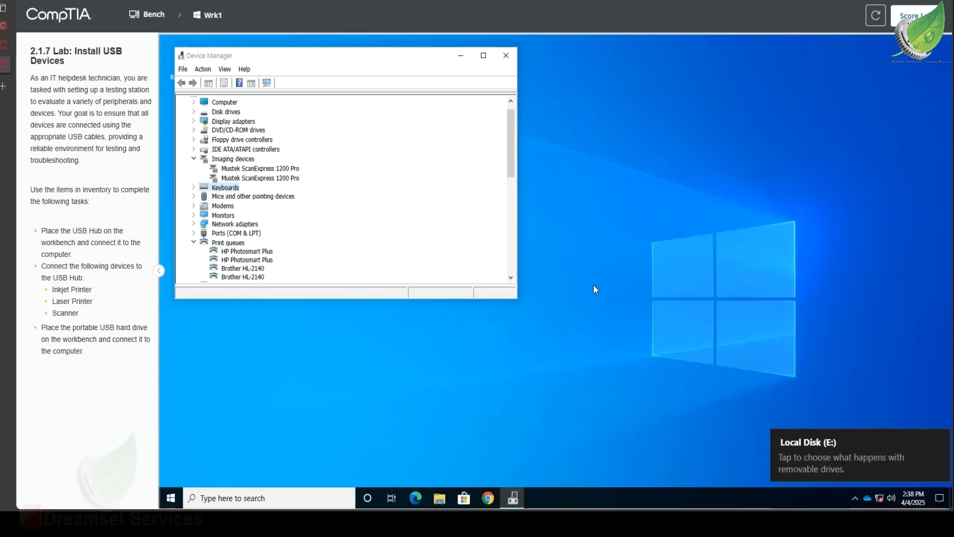
right_click(425, 194)
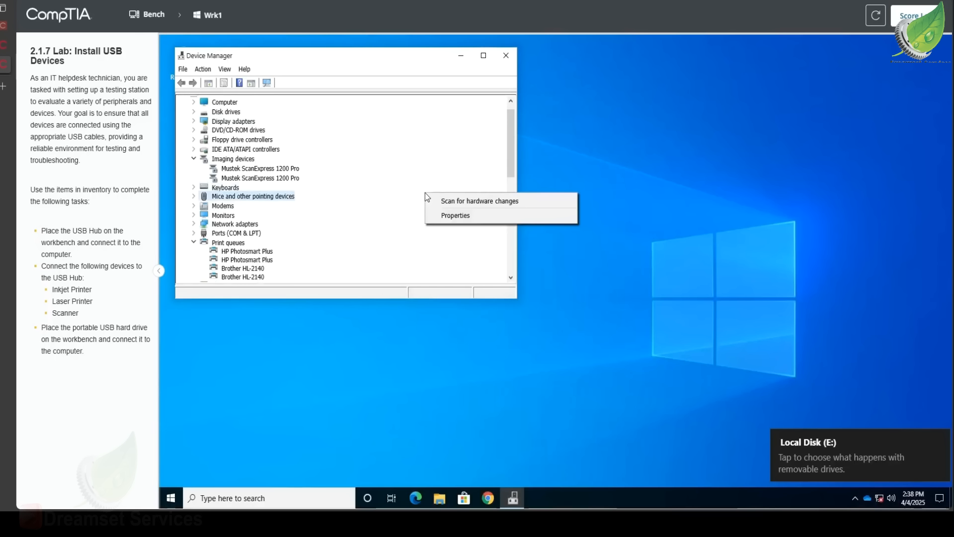
left_click(476, 201)
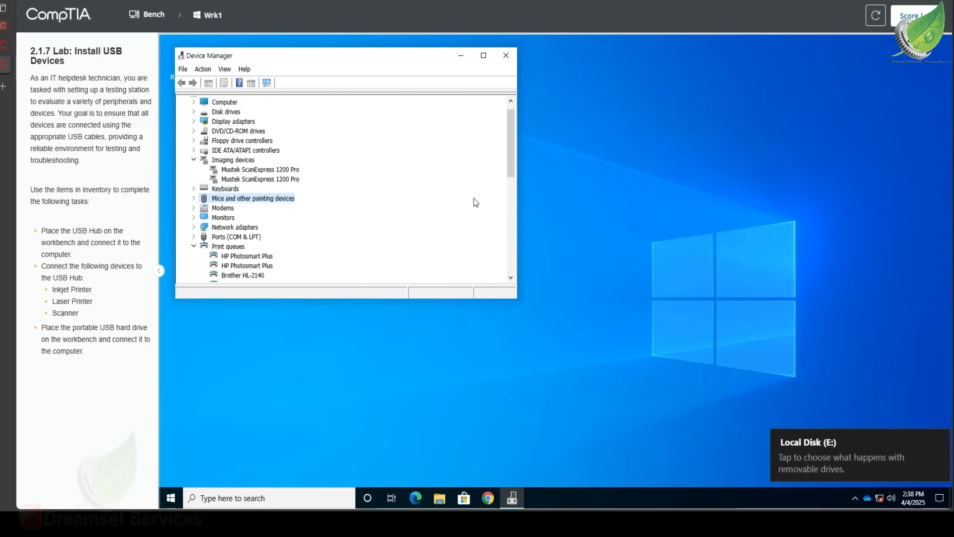
left_click(194, 112)
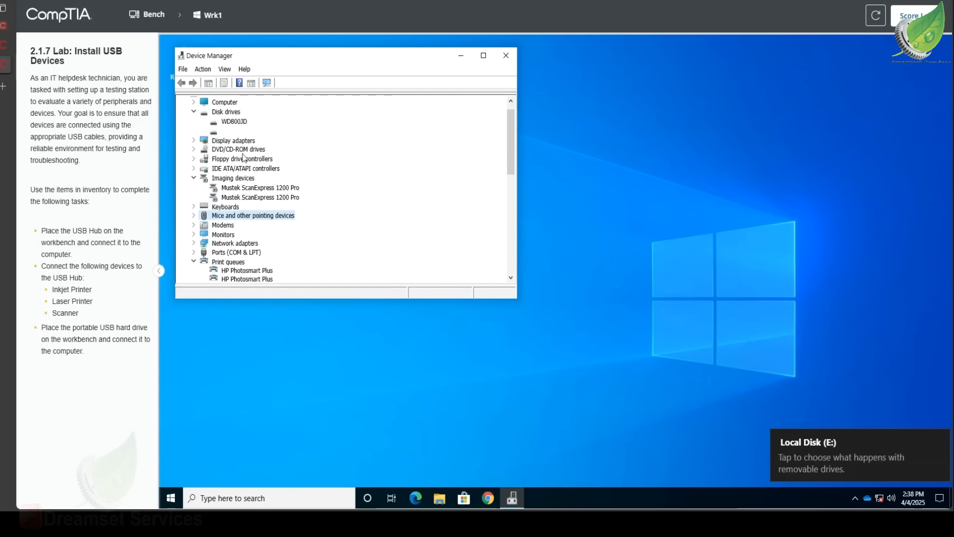
View the files on Local Disk (E:) in File Explorer through the removable drive notification's options.
left_click(440, 501)
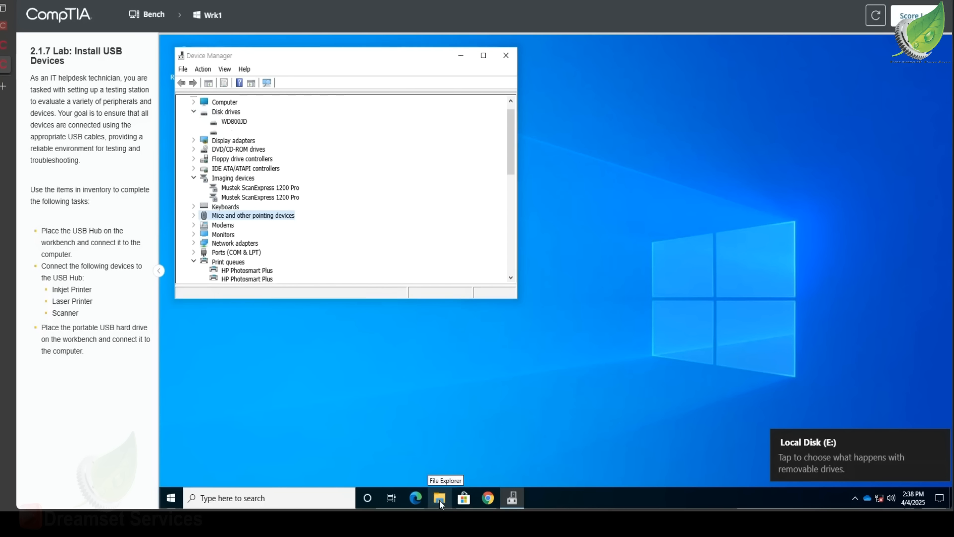
left_click(441, 501)
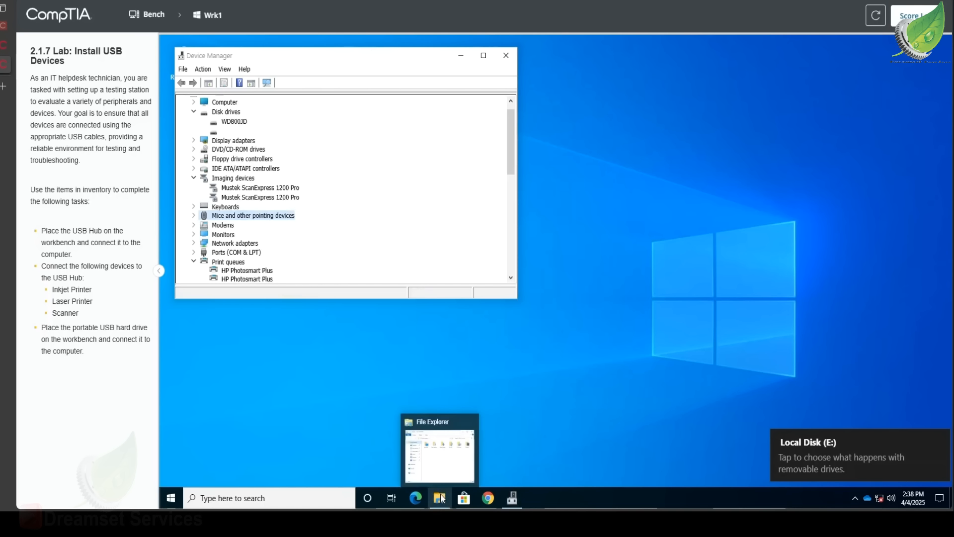
left_click(846, 465)
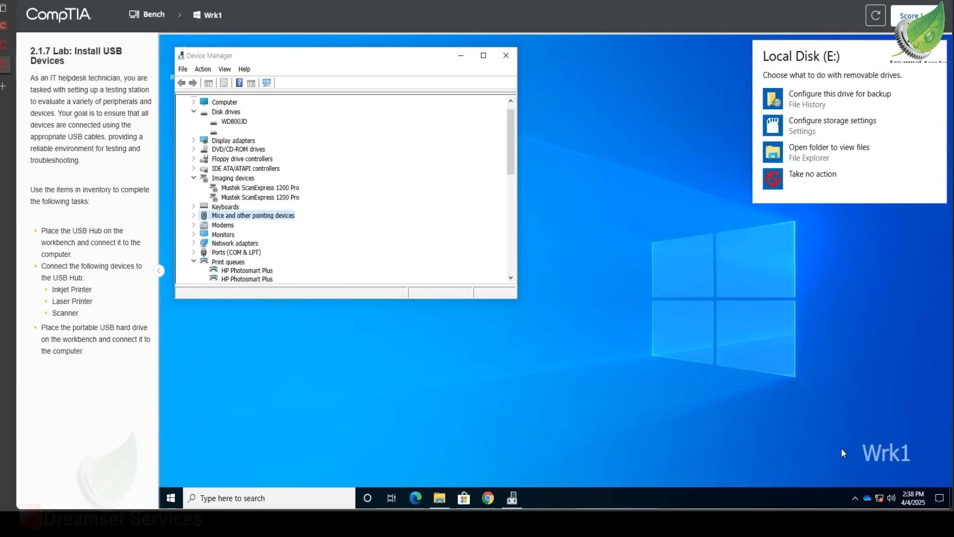
left_click(830, 148)
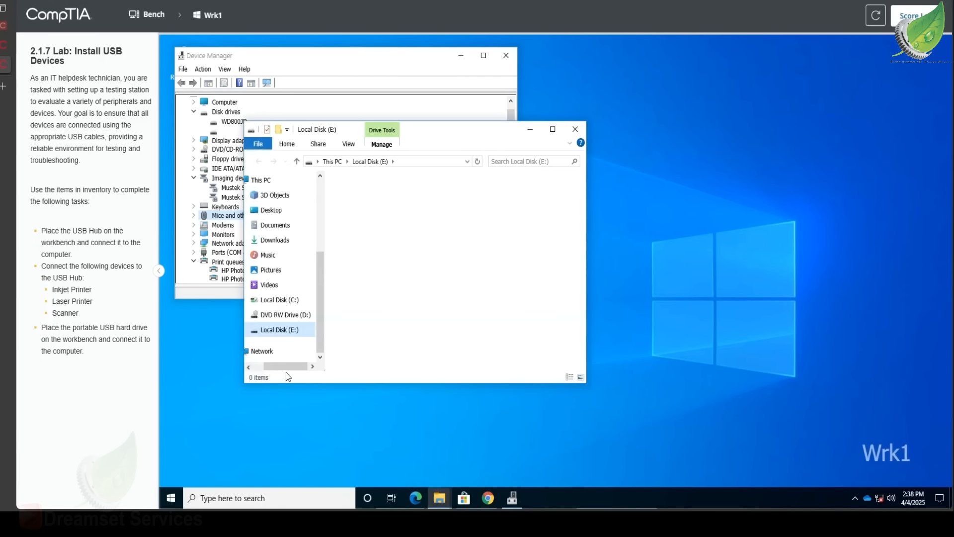
left_click(832, 123)
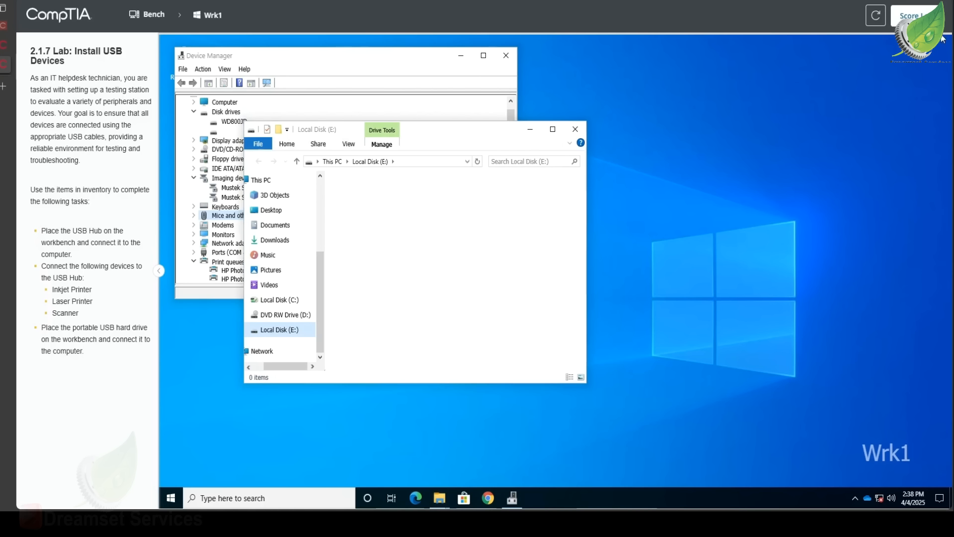
Search the workstation for "no", launch Notepad and enter the text OKAY in the blank document.
left_click(258, 493)
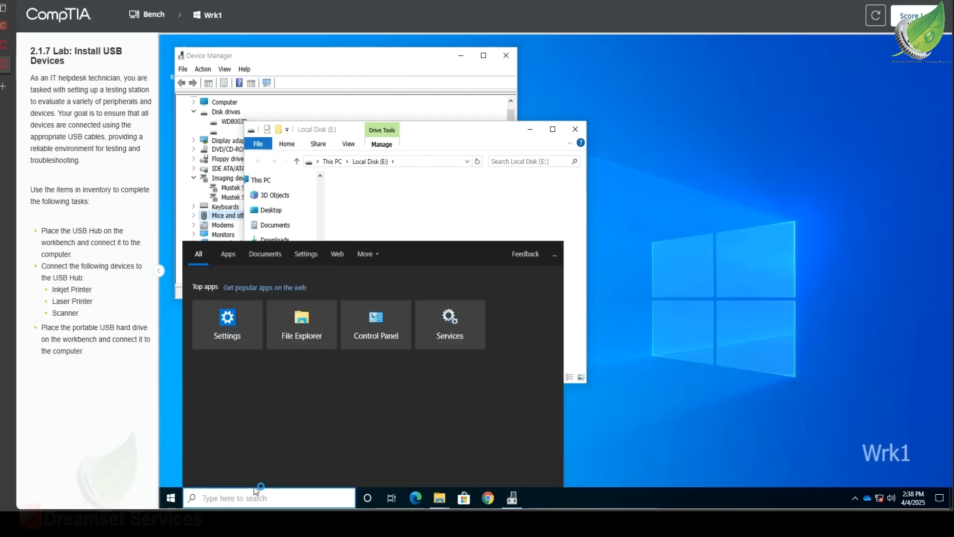
type("no")
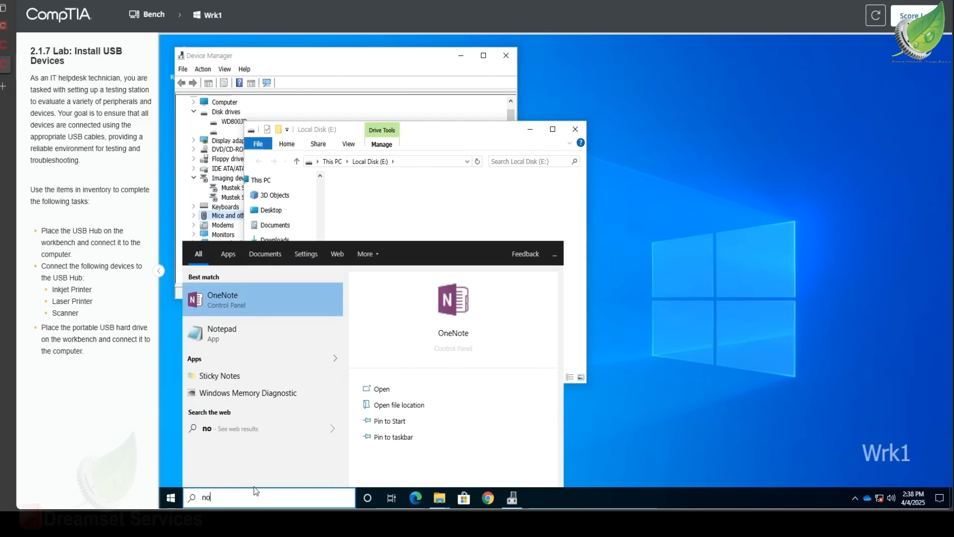
key("Down")
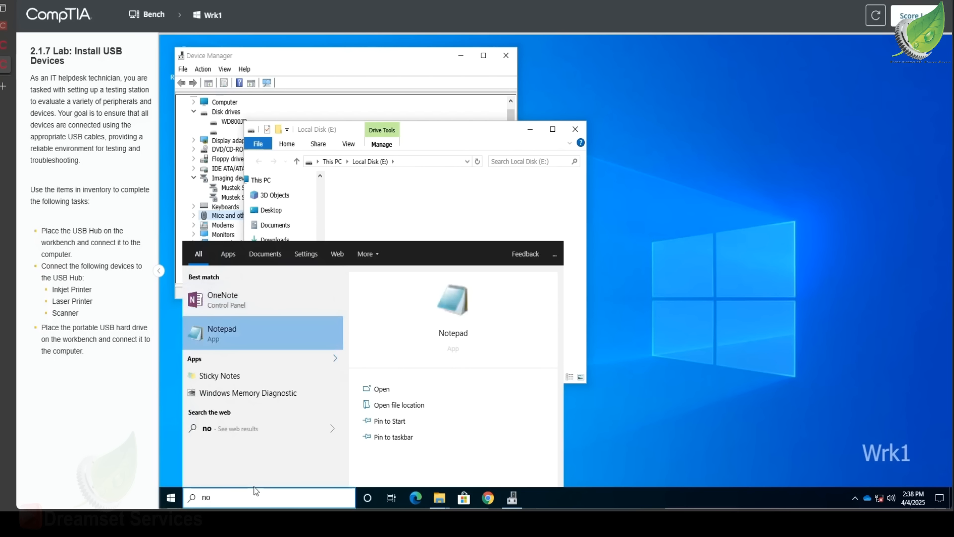
key("Return")
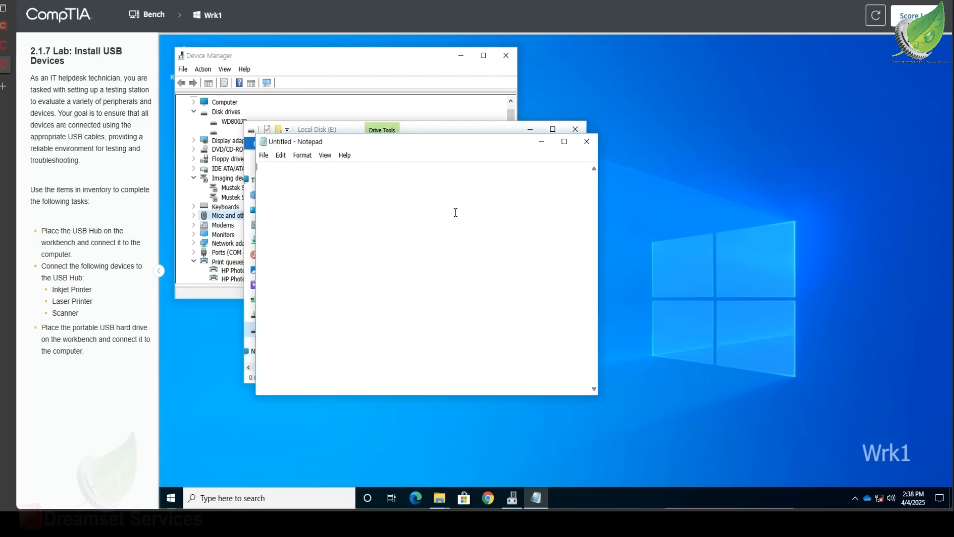
type("OKAY")
Submit the Install USB Devices lab for a score and confirm the submission.
left_click(909, 15)
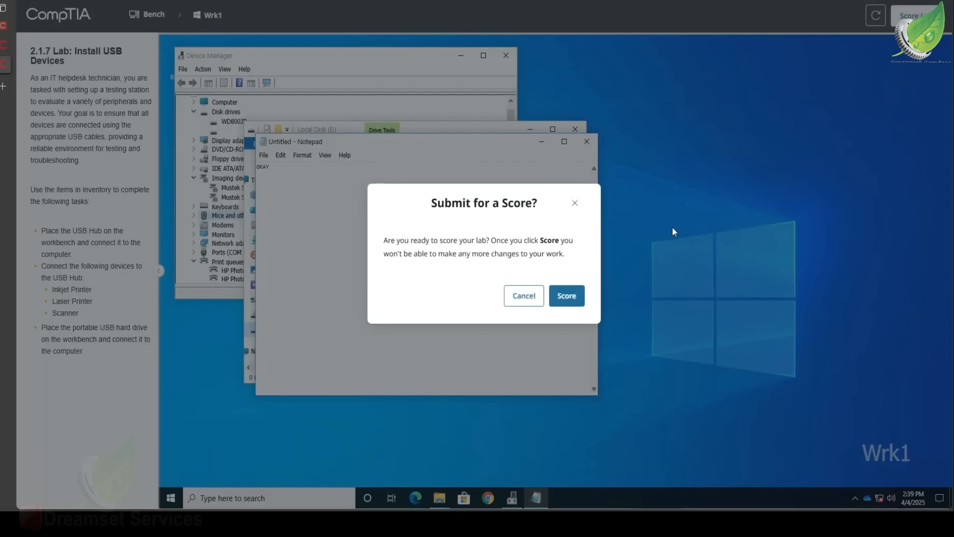
left_click(567, 297)
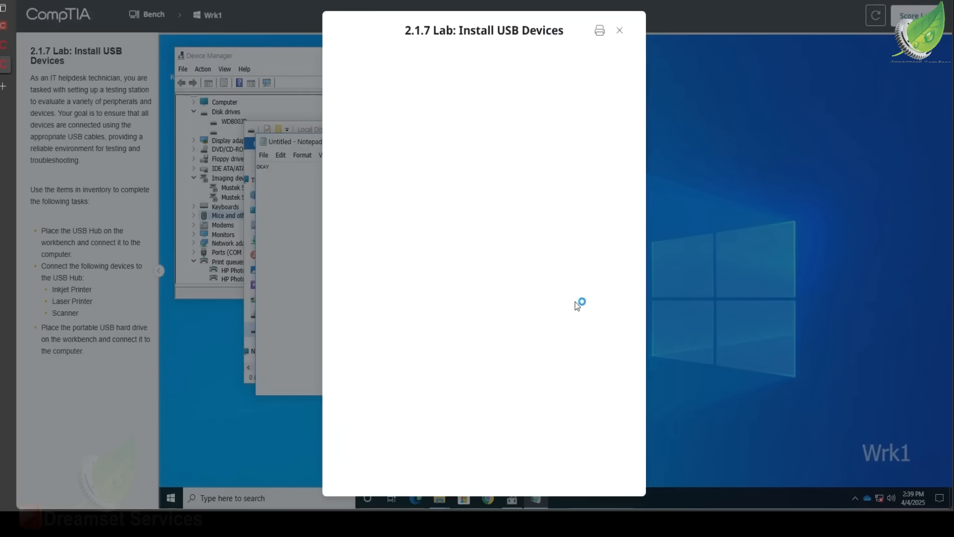